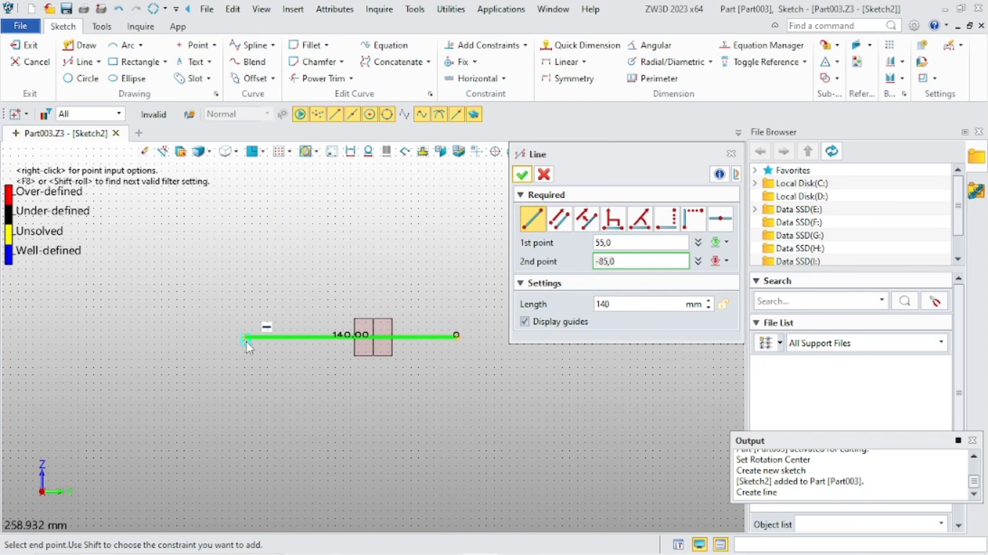
Finish the horizontal 140 mm line with its second point at -85,0 and exit the sketch.
{"action": "left_click", "coordinate": [246, 341]}
{"action": "left_click", "coordinate": [515, 174]}
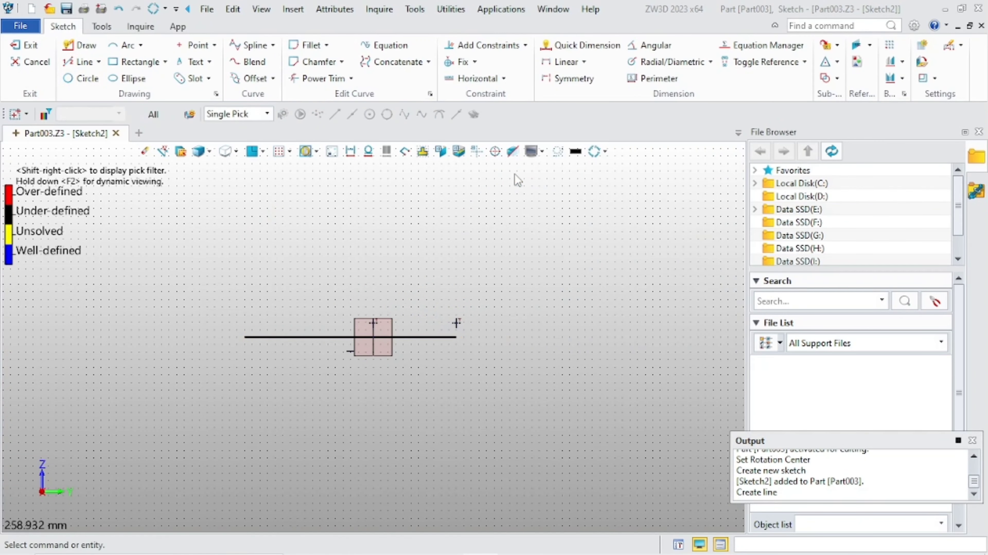
{"action": "left_click", "coordinate": [26, 45]}
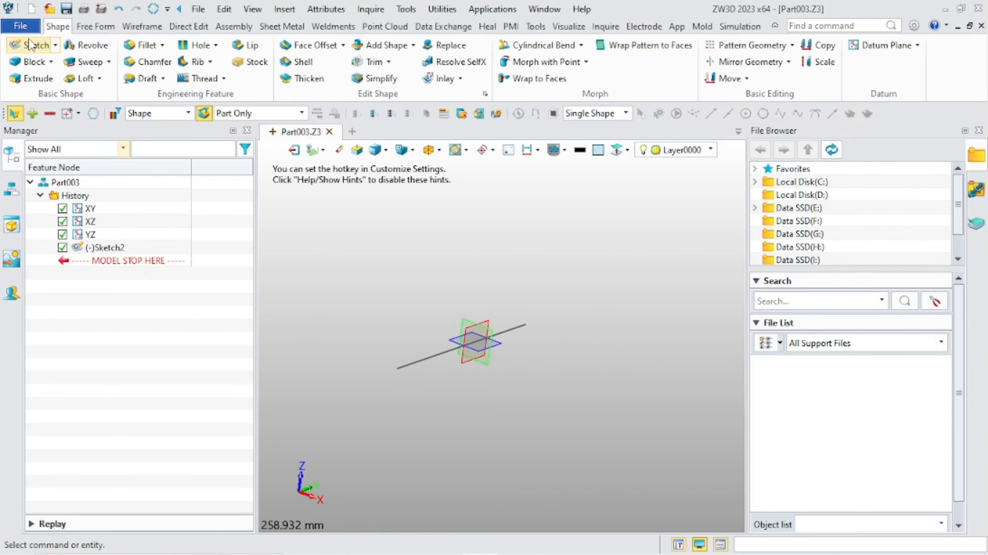
Set up a structural member along the sketched line with the JIS standard and type JIS_C-Light C lipped channel.
{"action": "left_click", "coordinate": [334, 26]}
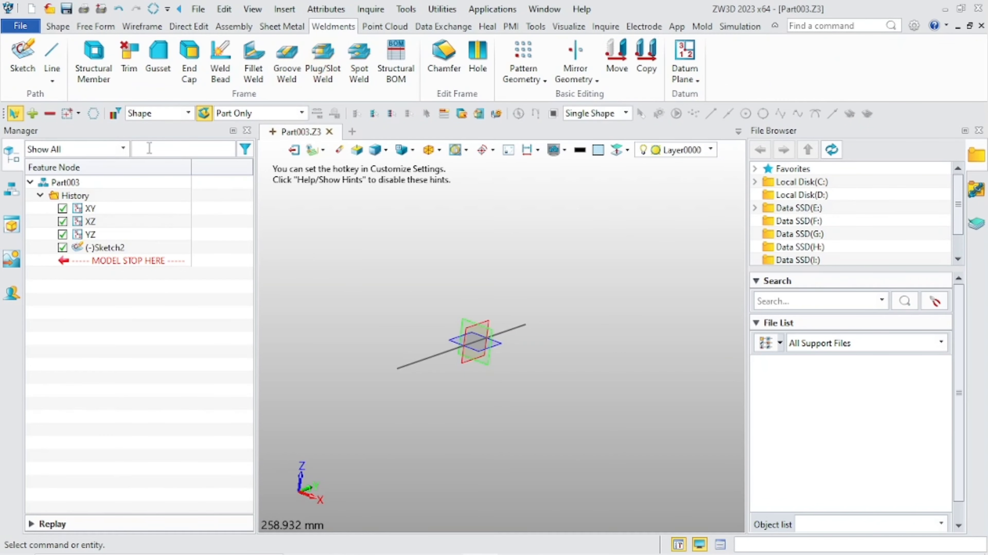
{"action": "left_click", "coordinate": [98, 74]}
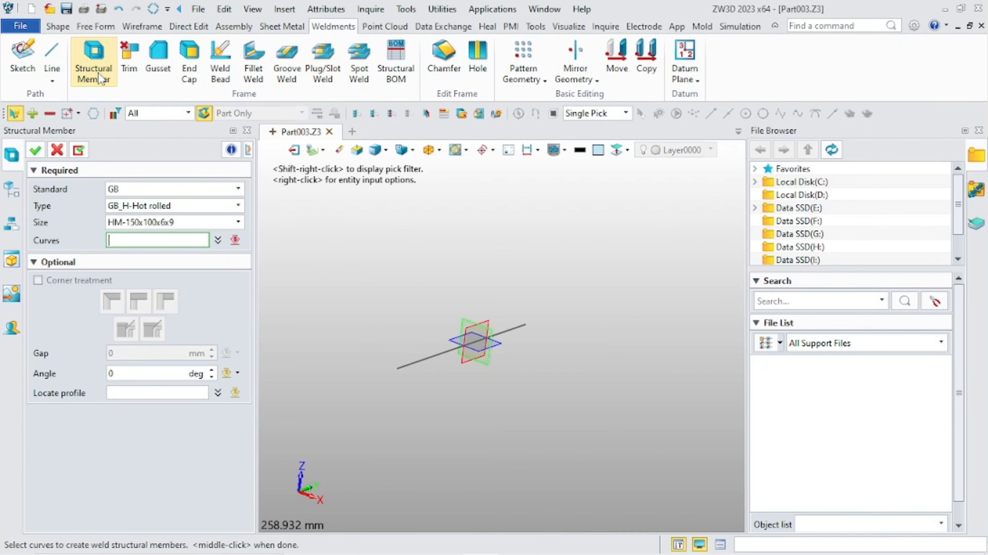
{"action": "left_click", "coordinate": [181, 189]}
{"action": "left_click", "coordinate": [181, 233]}
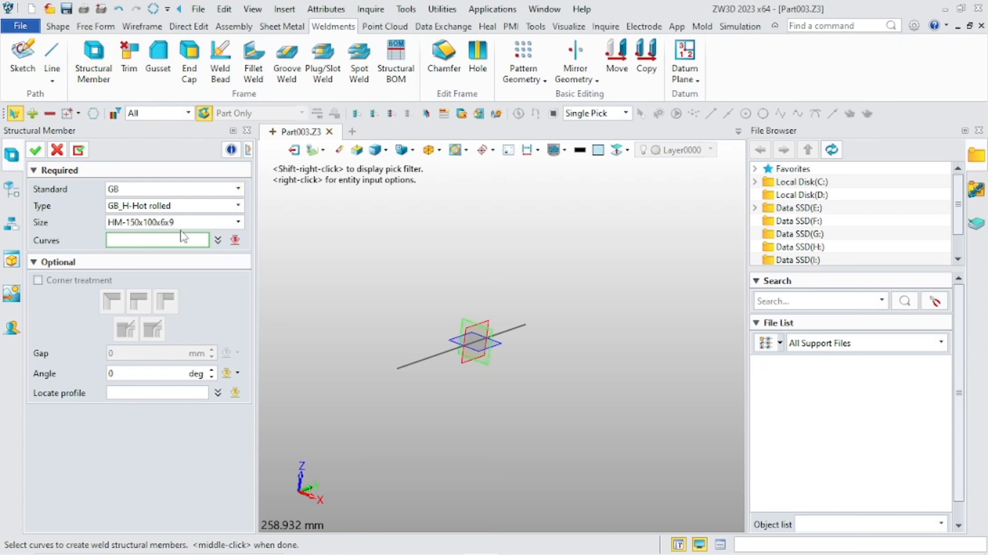
{"action": "left_click", "coordinate": [430, 359]}
{"action": "left_click", "coordinate": [238, 222]}
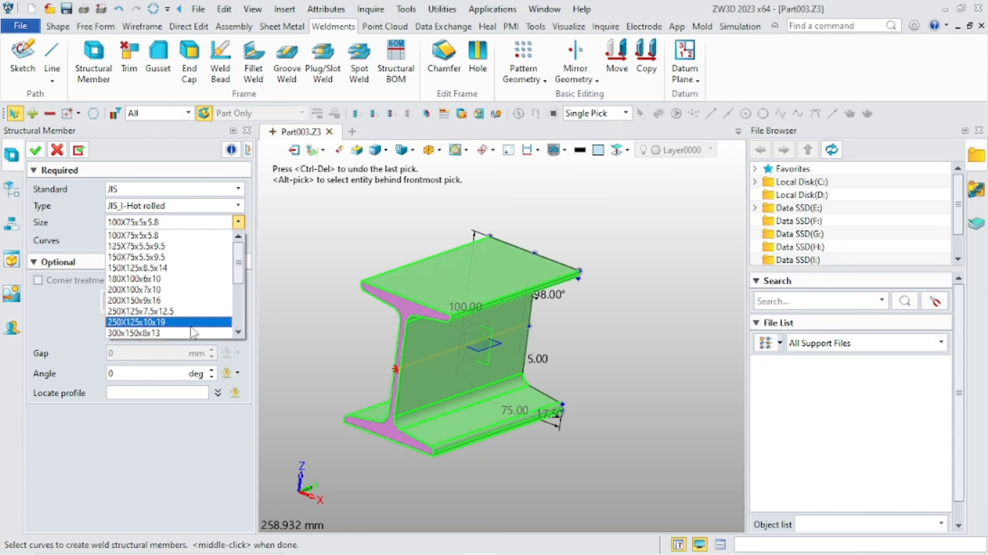
{"action": "left_click", "coordinate": [239, 206]}
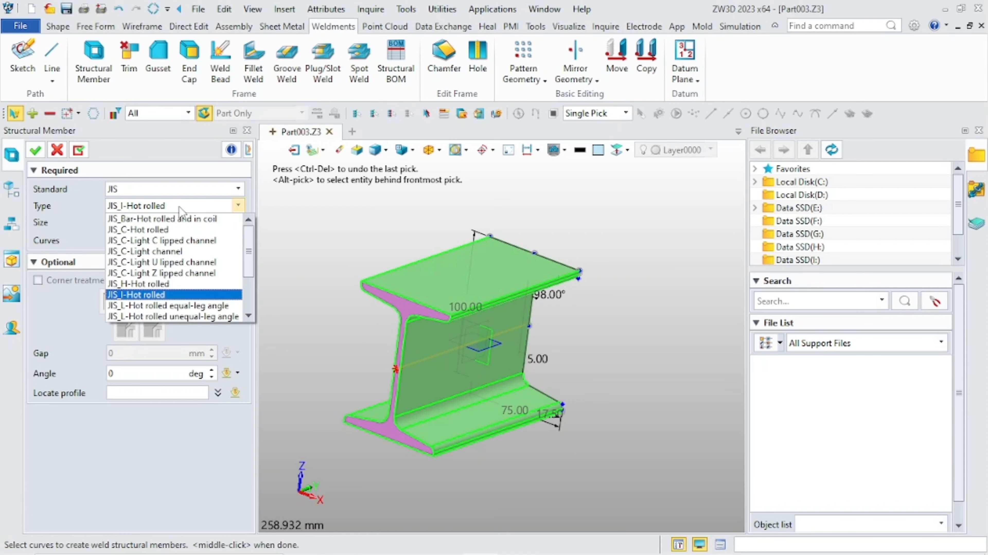
{"action": "left_click", "coordinate": [178, 244]}
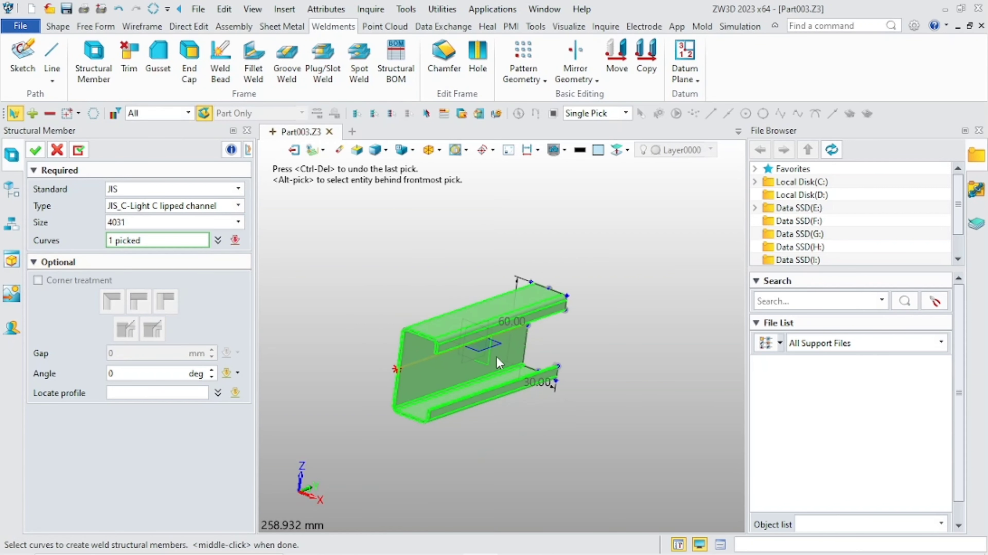
{"action": "left_click", "coordinate": [238, 189]}
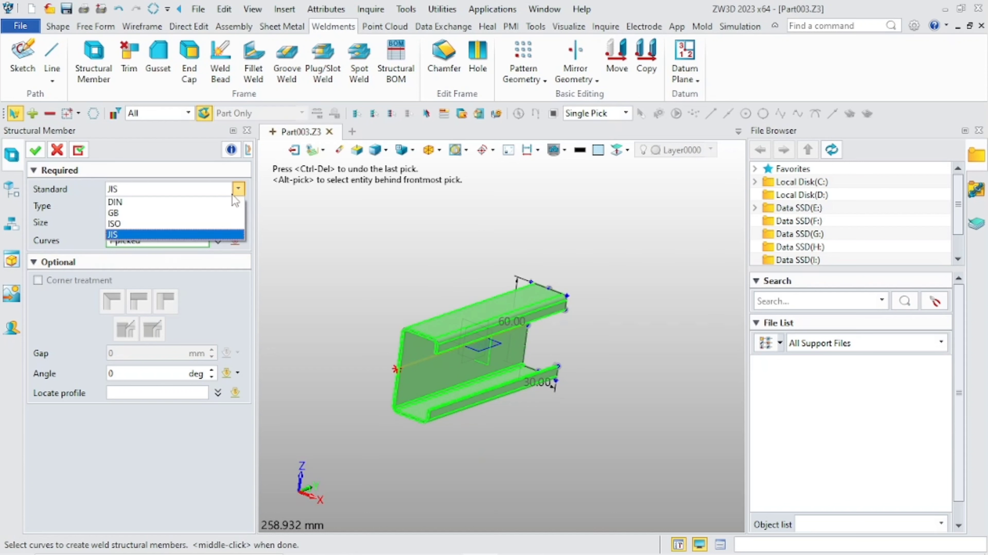
{"action": "left_click", "coordinate": [366, 223]}
Switch to File Explorer and open languages\en_US\resource\weldment profiles inside the ZW3D 2023 folder.
{"action": "mouse_move", "coordinate": [311, 548]}
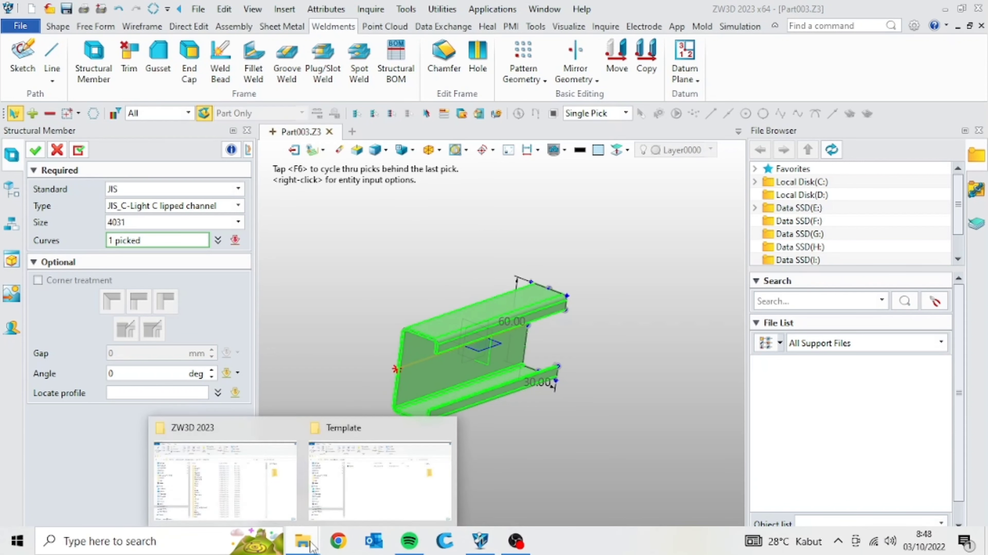
{"action": "left_click", "coordinate": [293, 514]}
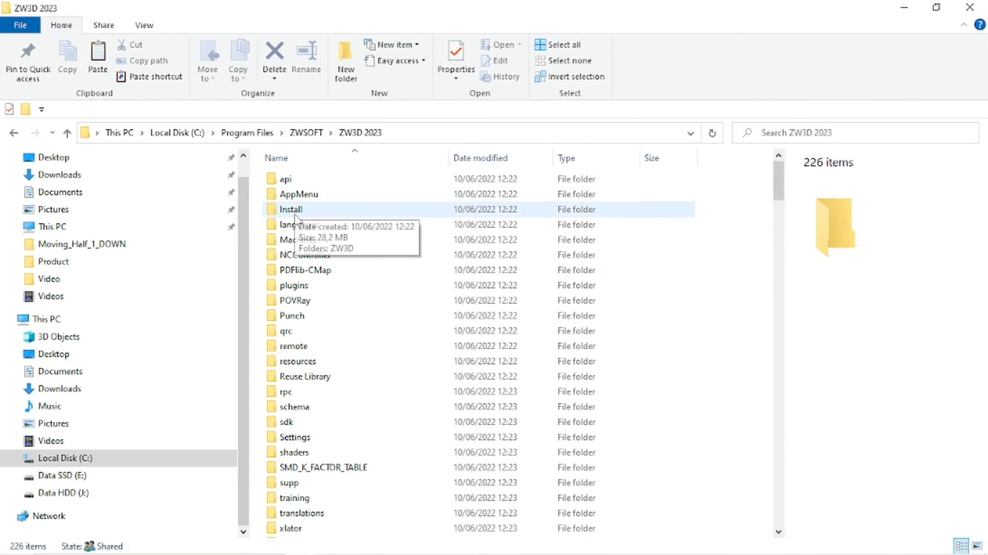
{"action": "double_click", "coordinate": [298, 225]}
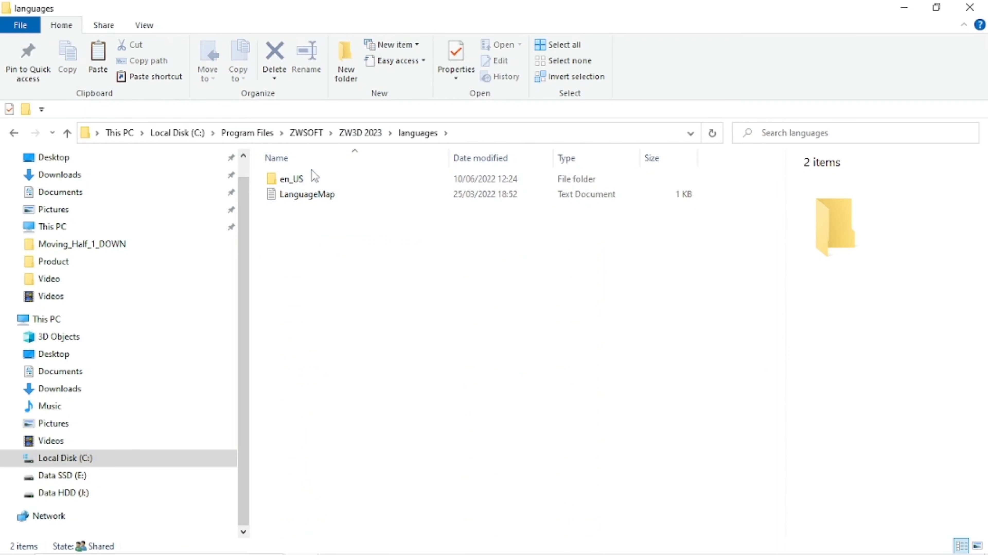
{"action": "left_click", "coordinate": [309, 177]}
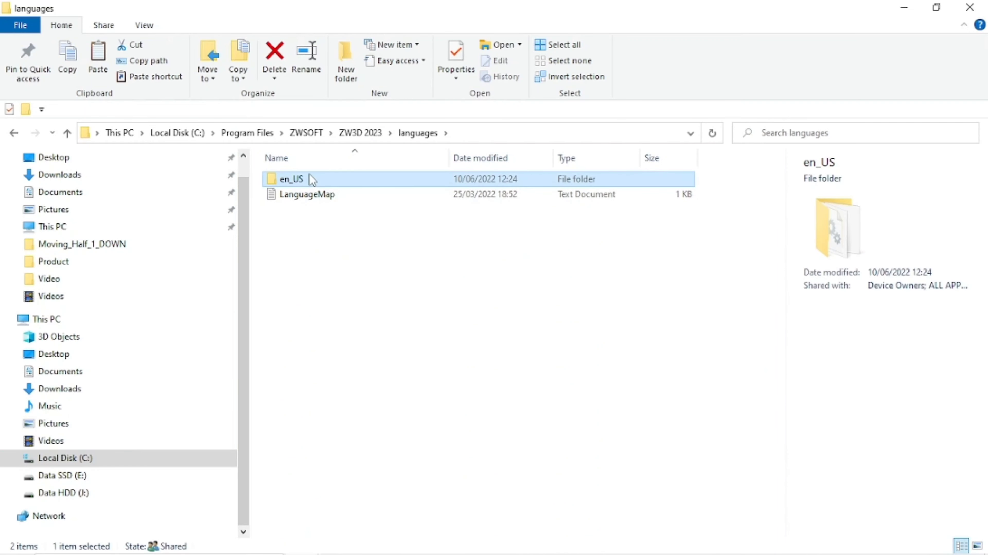
{"action": "double_click", "coordinate": [312, 179]}
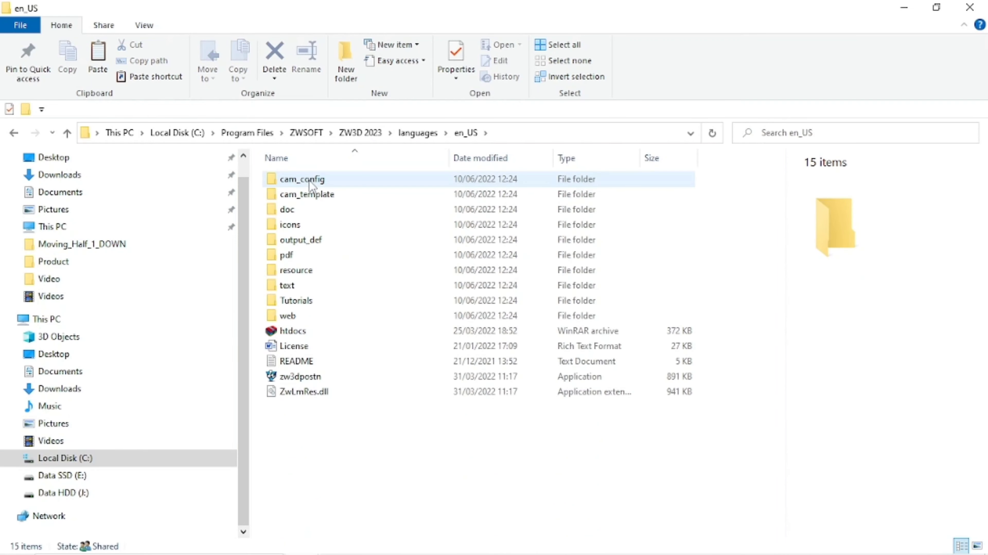
{"action": "double_click", "coordinate": [309, 272]}
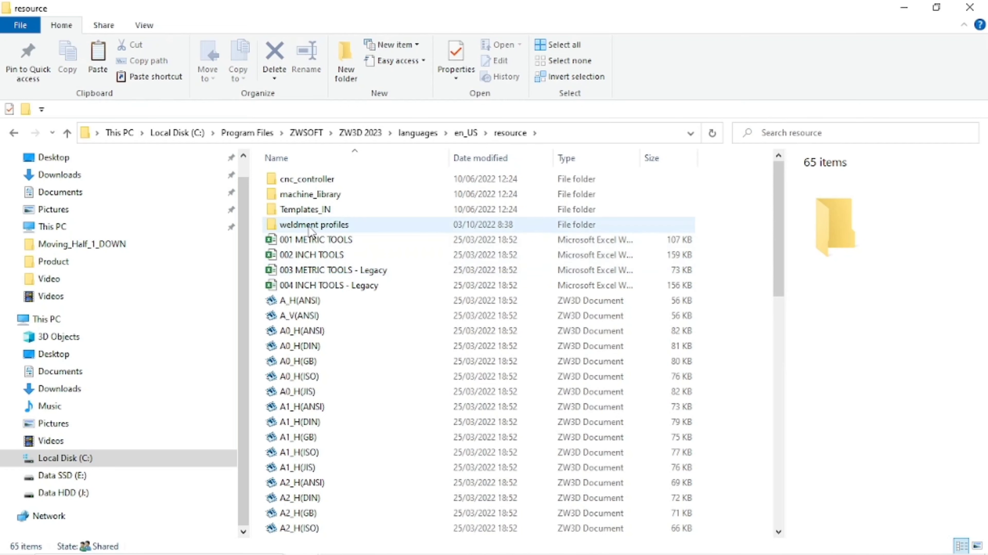
{"action": "double_click", "coordinate": [311, 225]}
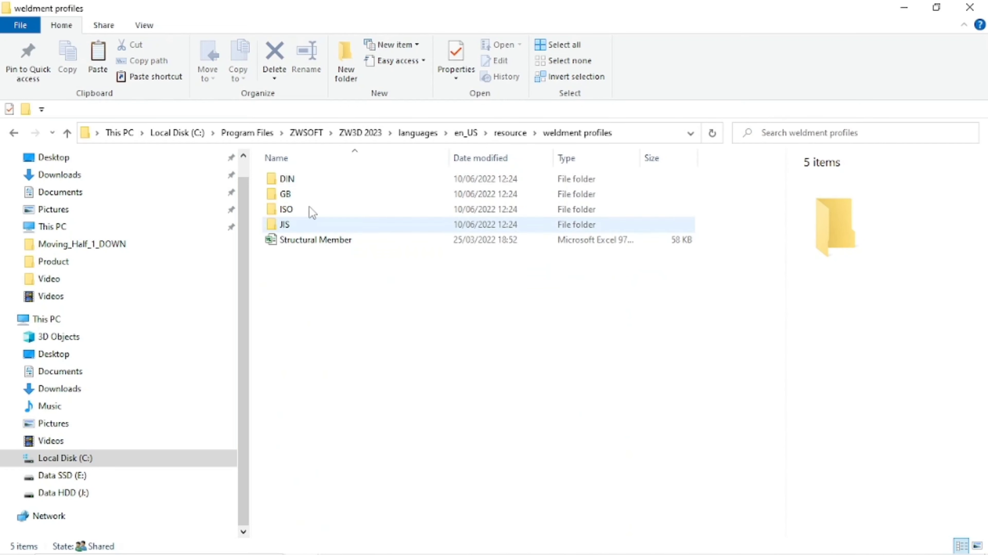
Create a new folder named Costume in the weldment profiles folder.
{"action": "right_click", "coordinate": [319, 274]}
{"action": "mouse_move", "coordinate": [393, 448]}
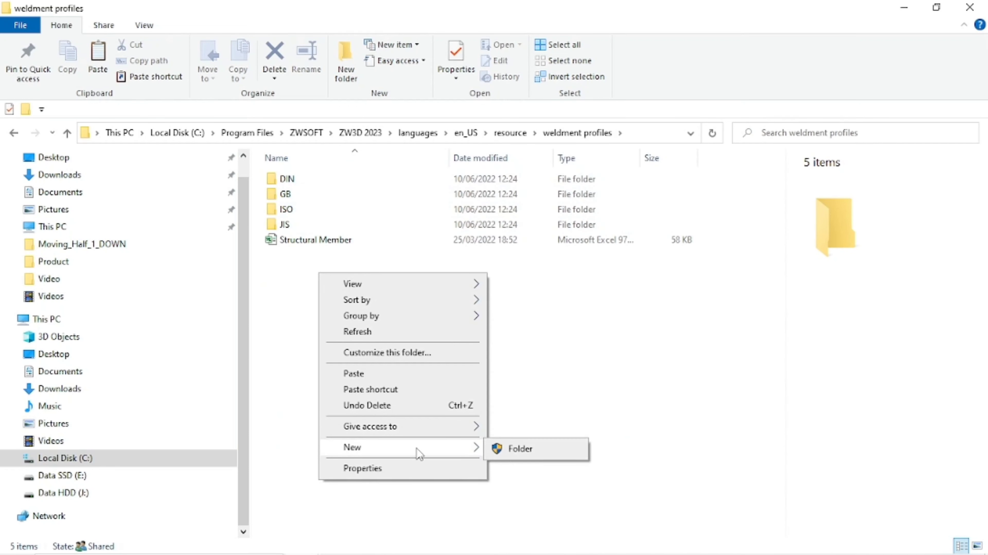
{"action": "left_click", "coordinate": [530, 450]}
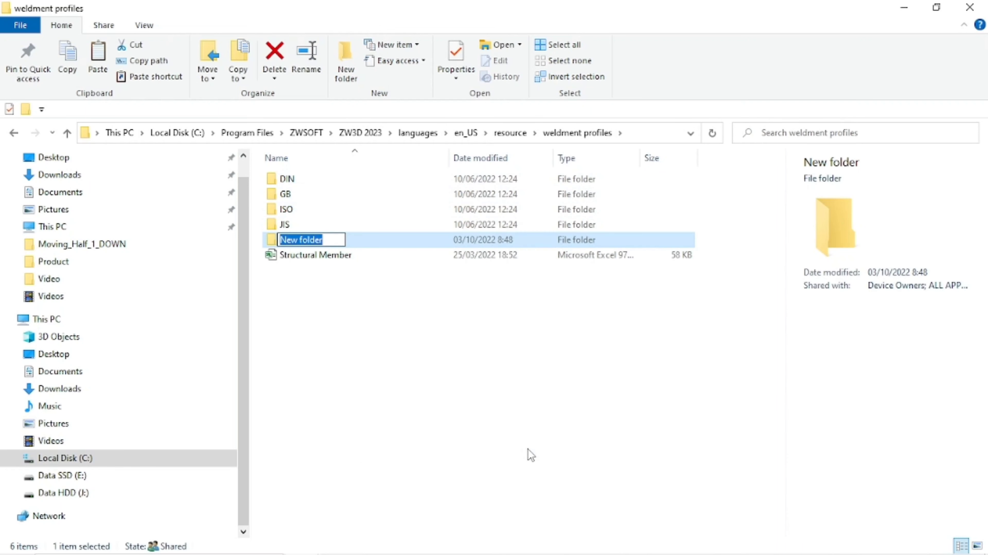
{"action": "type", "text": "Costume"}
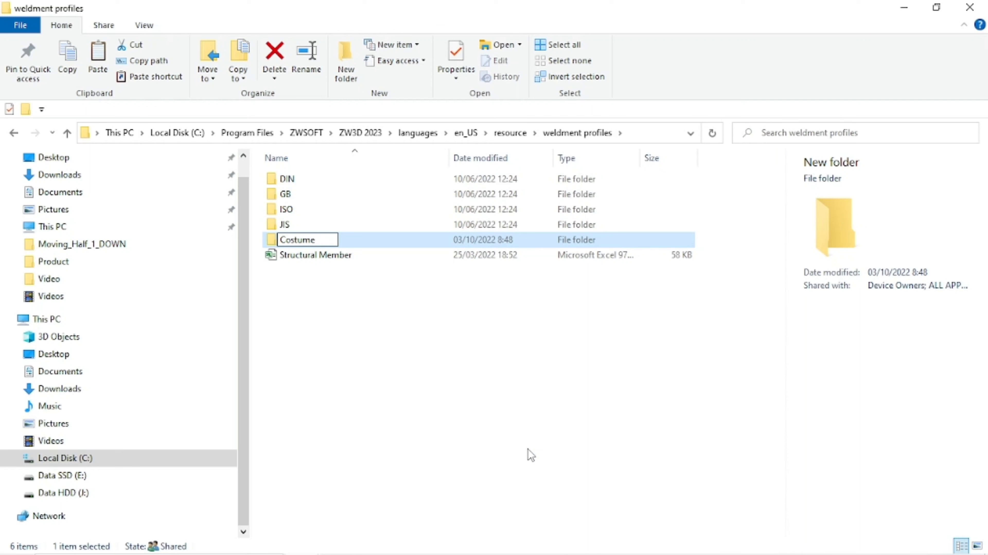
{"action": "key", "text": "Return"}
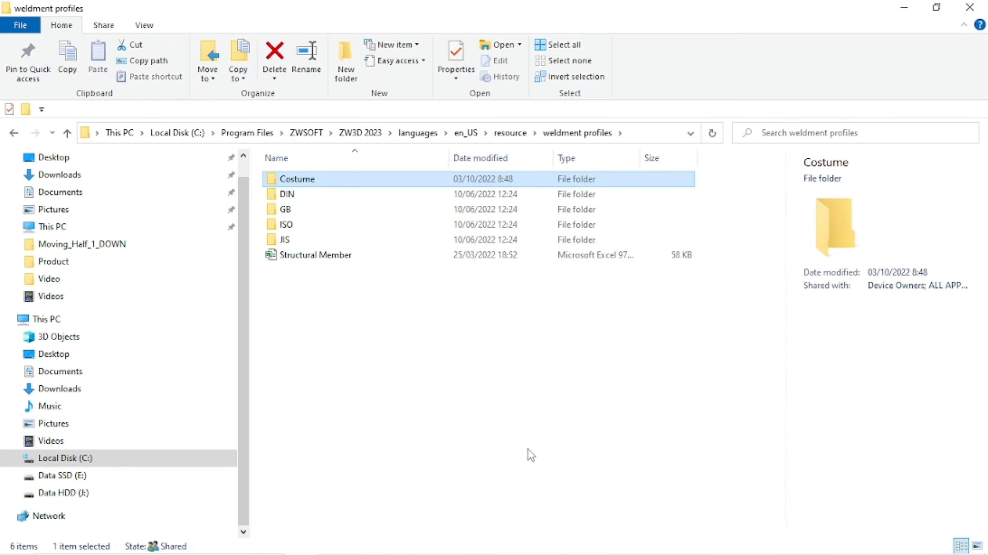
{"action": "left_click", "coordinate": [499, 380]}
Look into the Costume folder and compare it with the profile files in the DIN folder.
{"action": "double_click", "coordinate": [386, 183]}
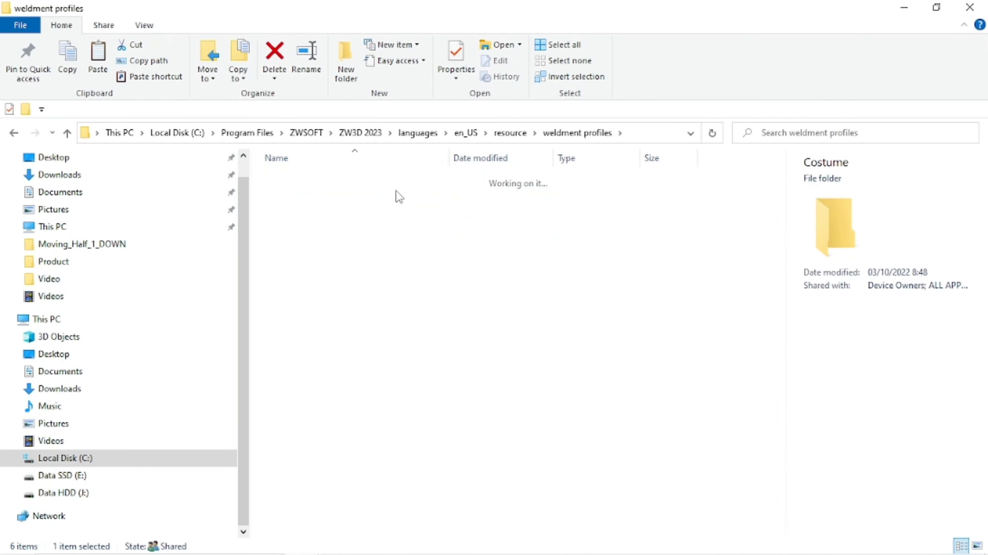
{"action": "left_click", "coordinate": [14, 133]}
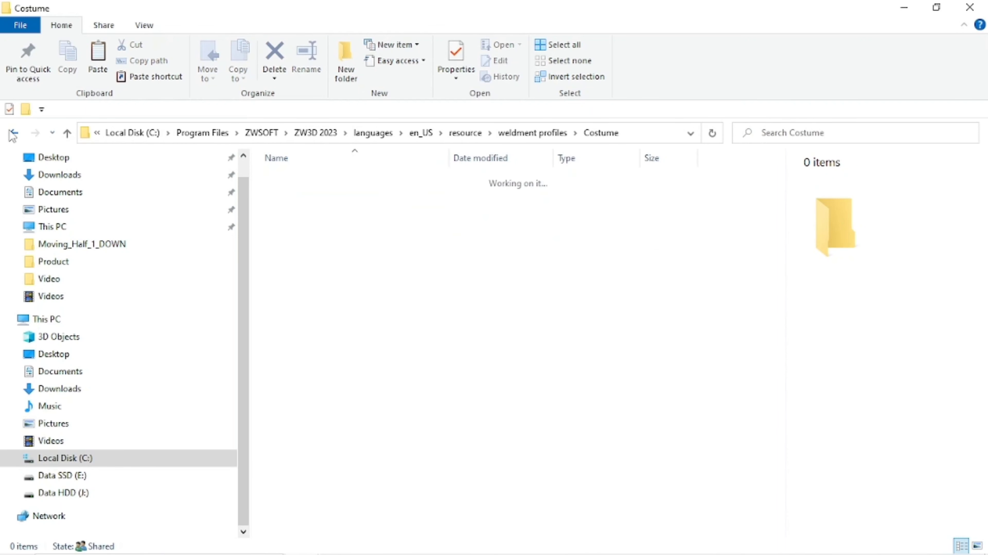
{"action": "double_click", "coordinate": [289, 197]}
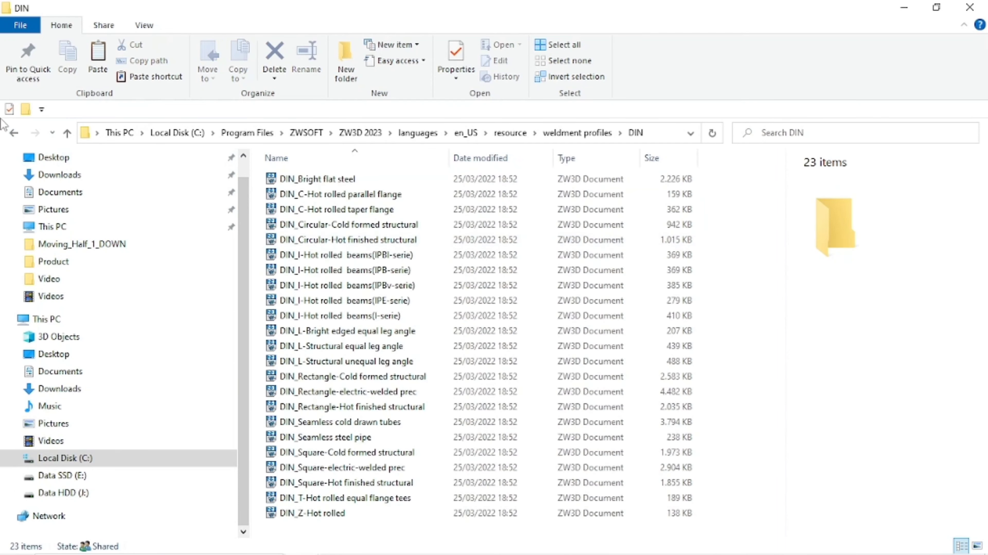
{"action": "left_click", "coordinate": [15, 133]}
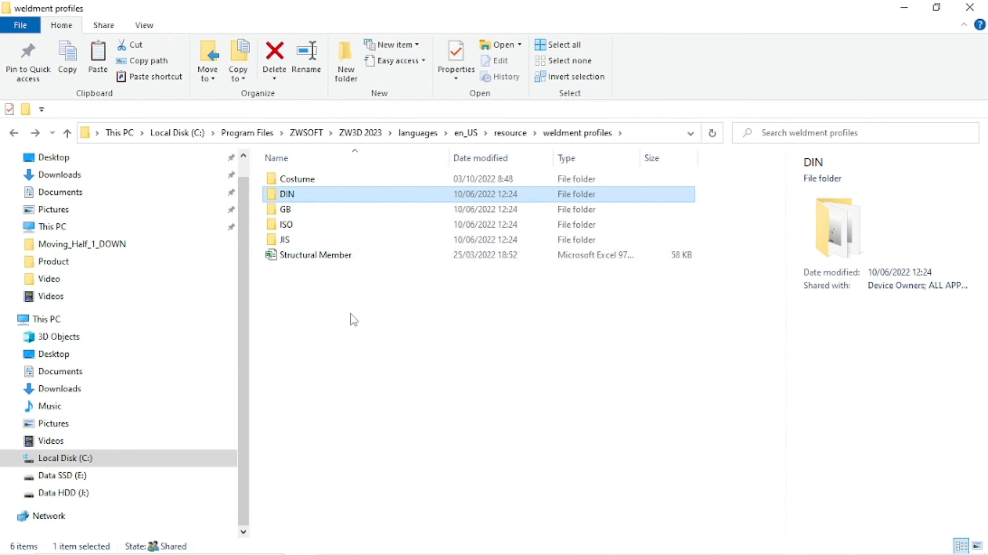
{"action": "left_click", "coordinate": [368, 370]}
Switch back to ZW3D and create the lipped channel structural member on the sketched line.
{"action": "mouse_move", "coordinate": [428, 550]}
{"action": "left_click", "coordinate": [480, 541]}
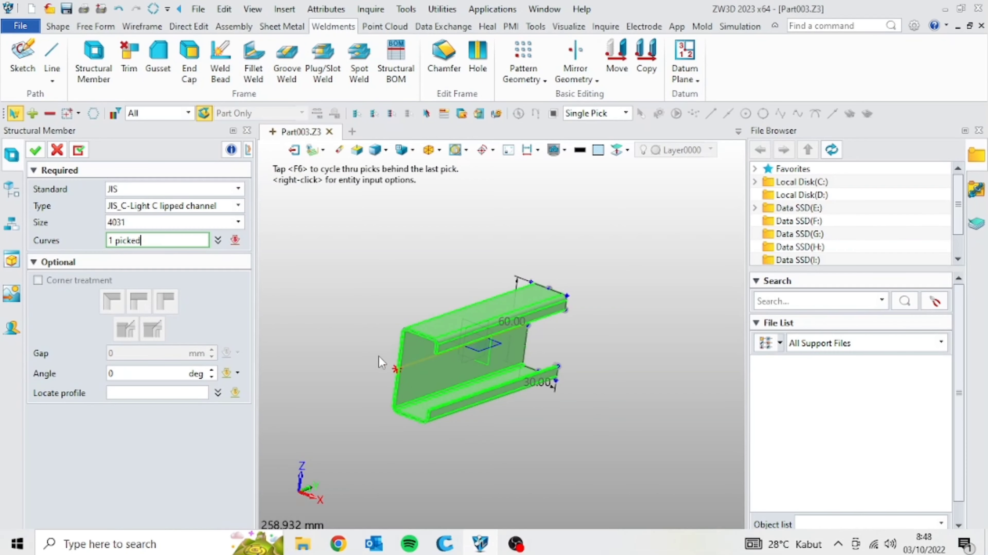
{"action": "left_click", "coordinate": [144, 188]}
{"action": "left_click", "coordinate": [155, 190]}
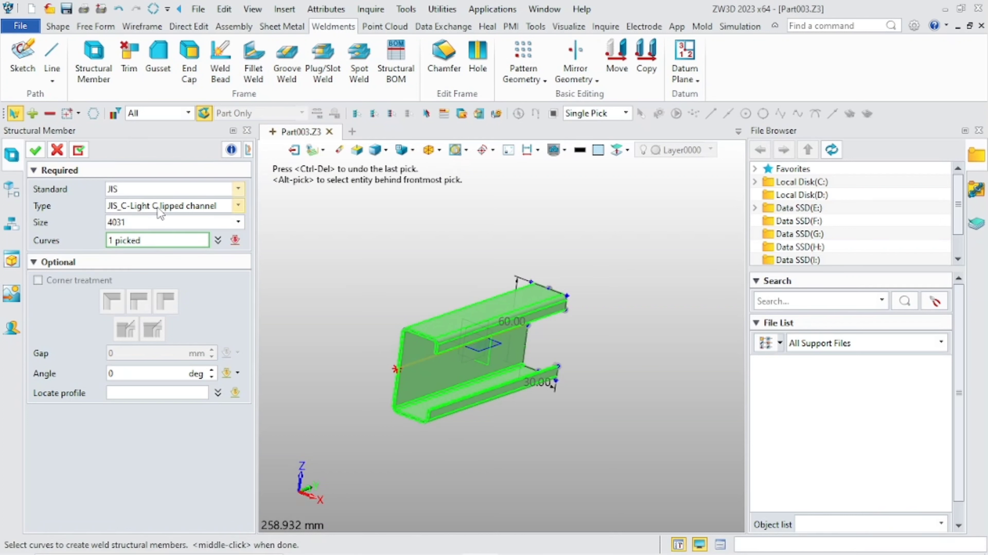
{"action": "left_click", "coordinate": [36, 152]}
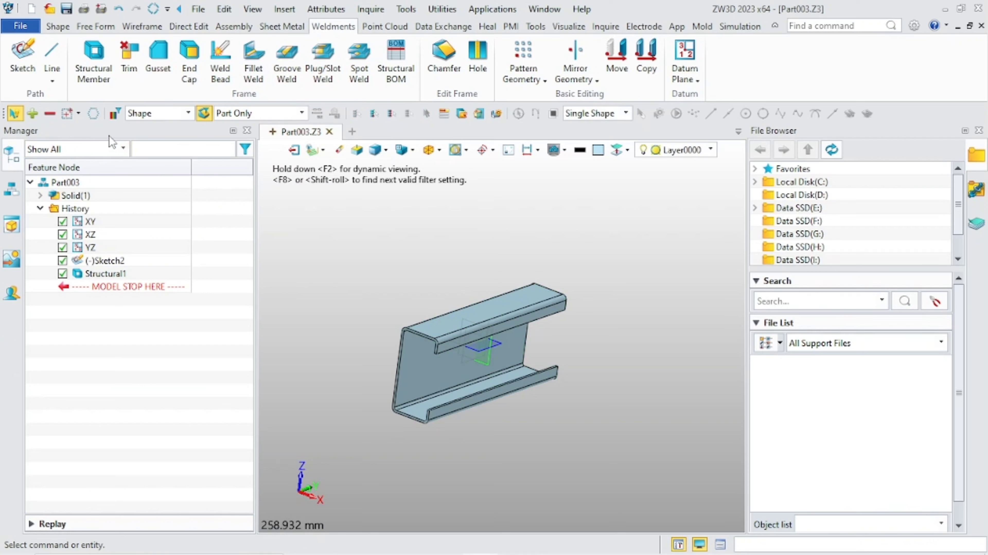
Start another structural member and select Costume as its standard.
{"action": "left_click", "coordinate": [93, 58]}
{"action": "left_click", "coordinate": [140, 189]}
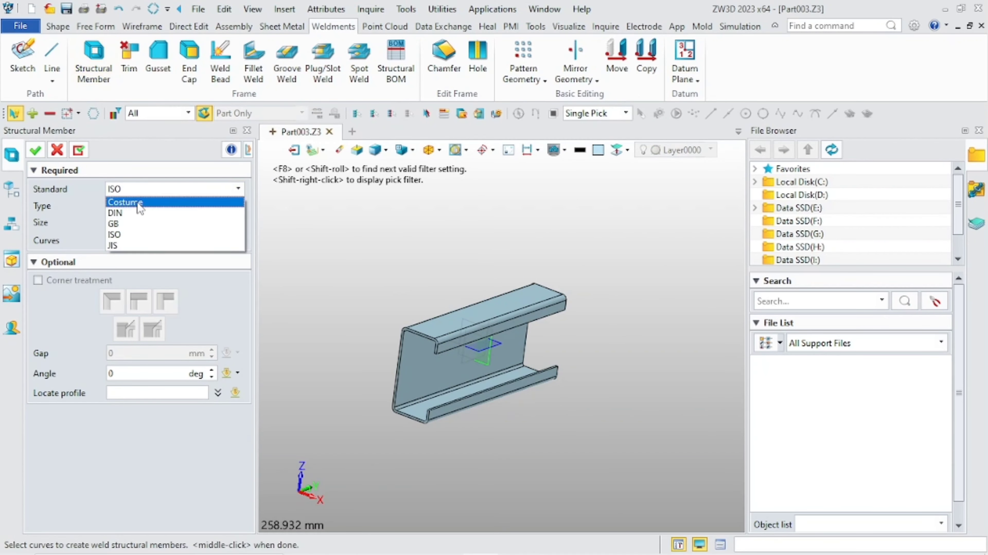
{"action": "left_click", "coordinate": [141, 204]}
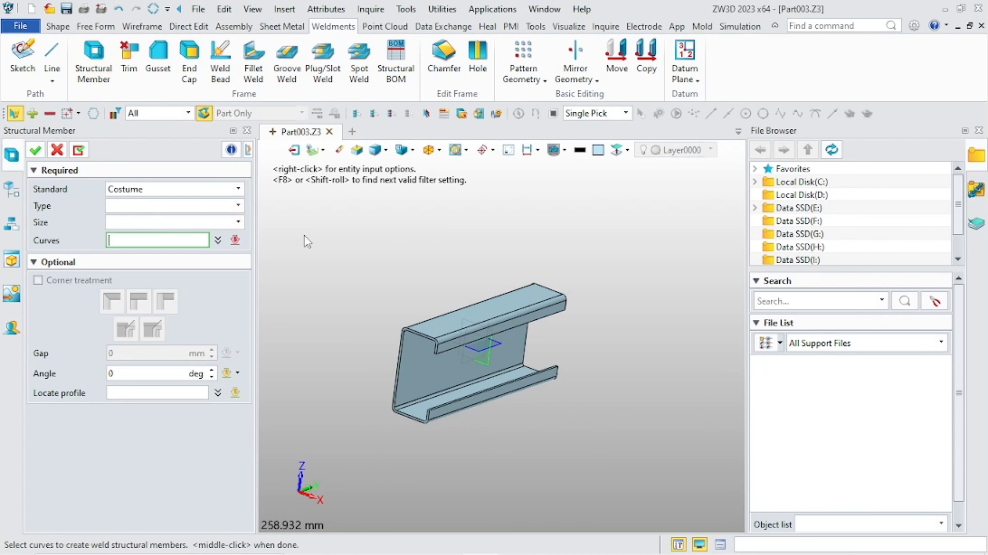
Create a new standalone sketch file from the default template and show the sketch axes.
{"action": "double_click", "coordinate": [353, 133]}
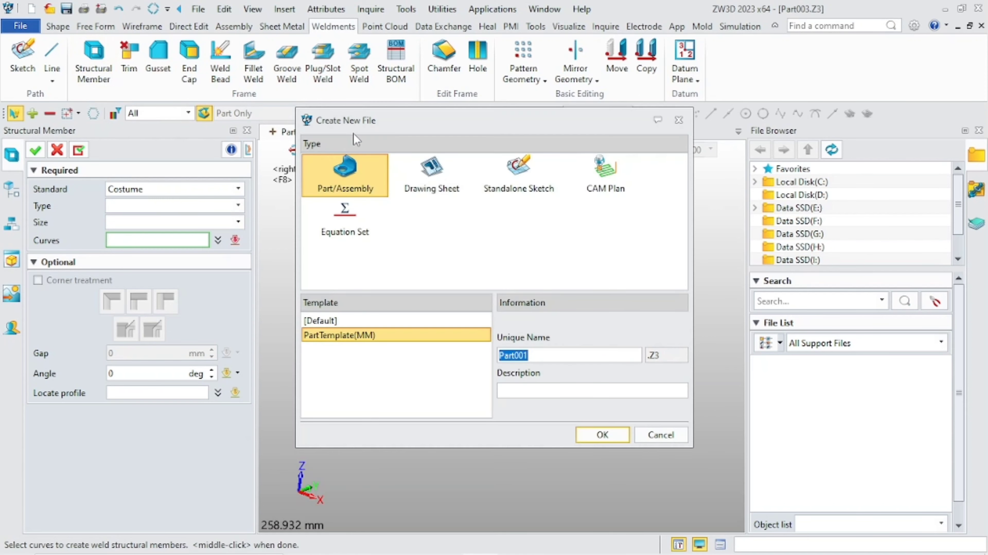
{"action": "left_click", "coordinate": [512, 181]}
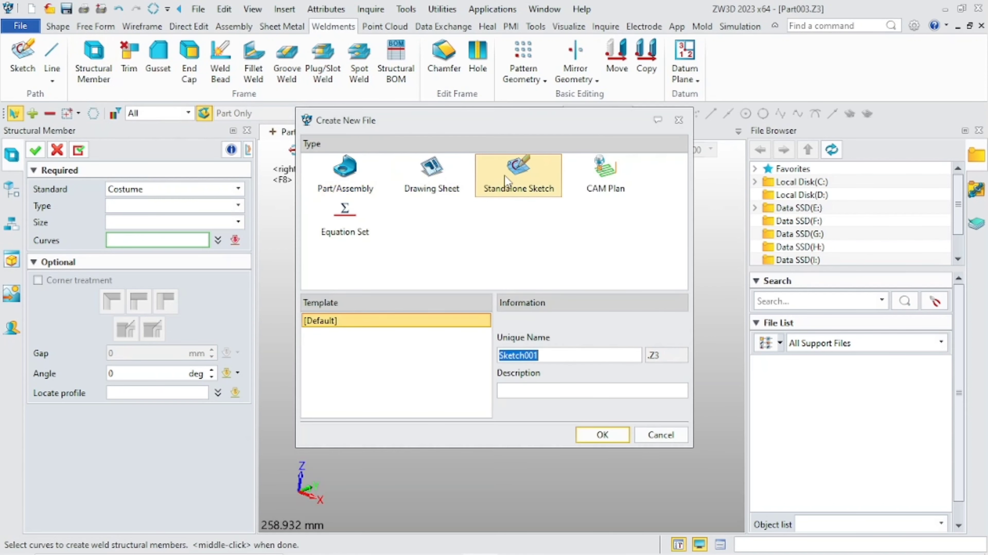
{"action": "left_click", "coordinate": [597, 430]}
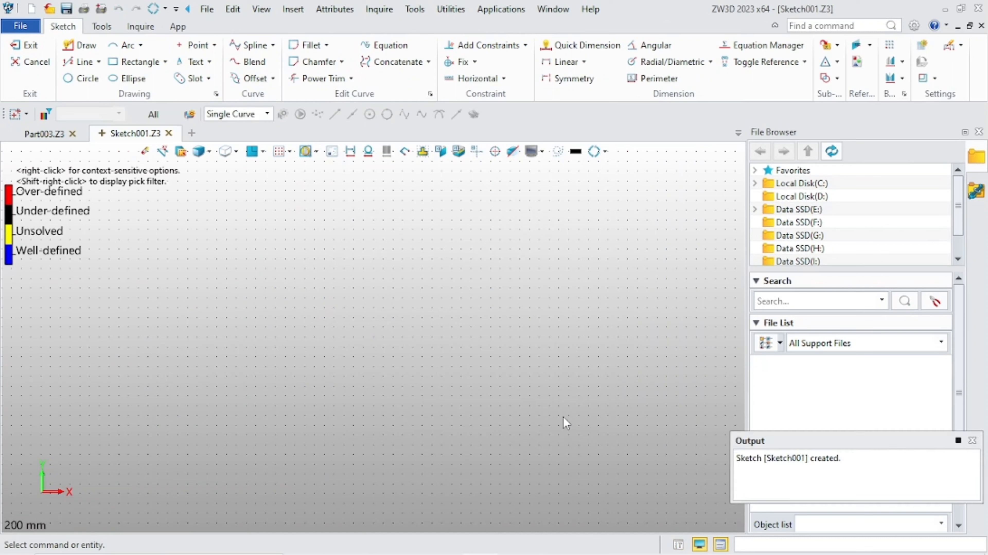
{"action": "left_click", "coordinate": [476, 151]}
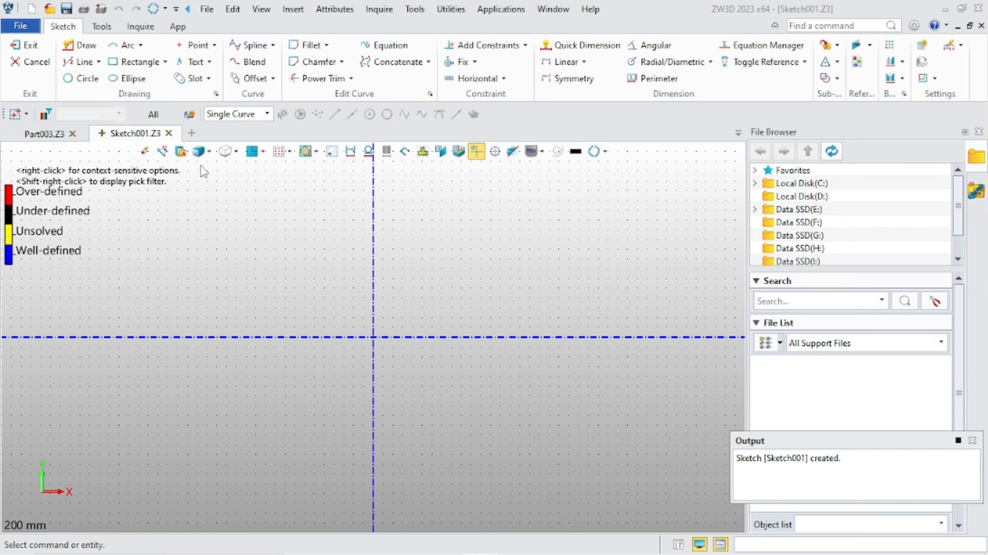
Draw a centre-based rectangle at the sketch origin with a width and height of 20 mm.
{"action": "left_click", "coordinate": [146, 63]}
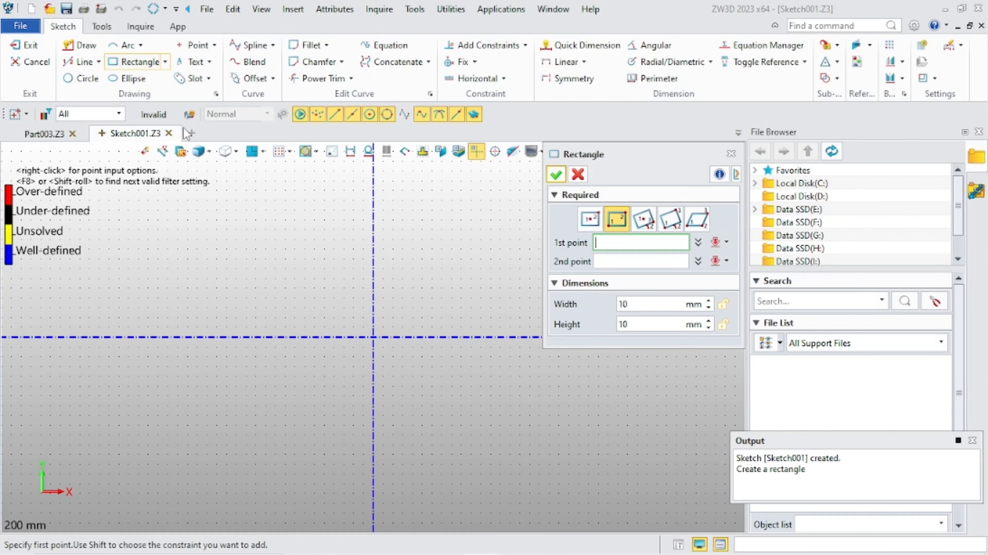
{"action": "left_click", "coordinate": [590, 219]}
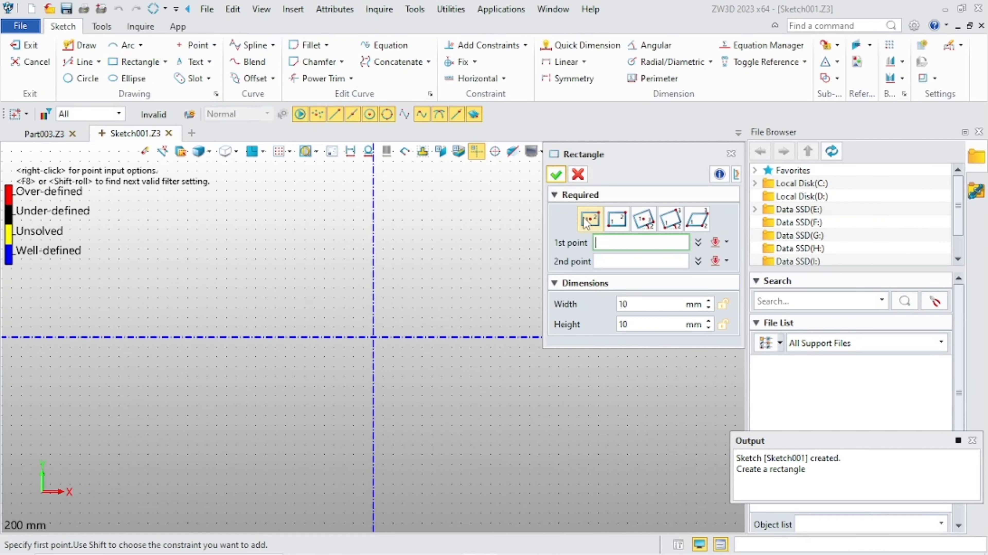
{"action": "left_click", "coordinate": [376, 337]}
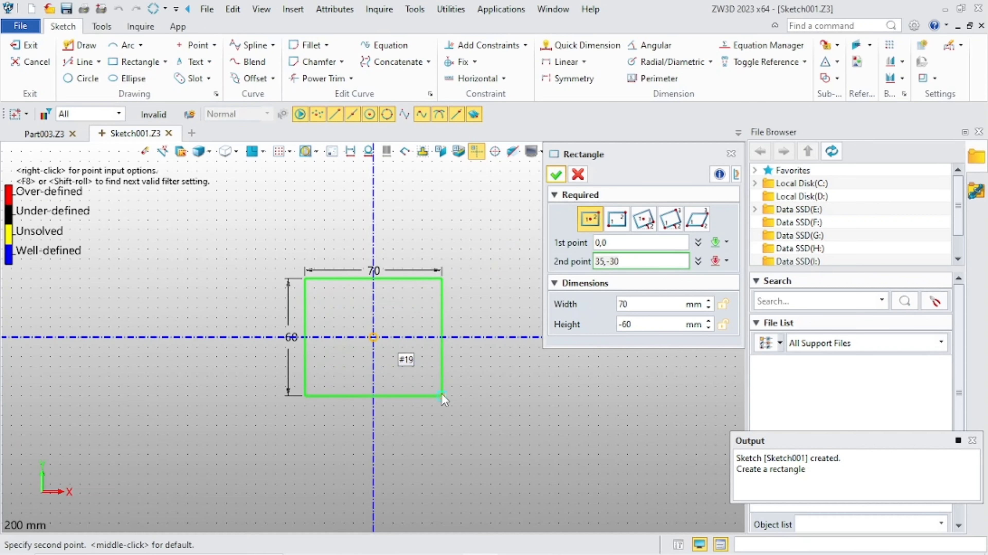
{"action": "left_click", "coordinate": [435, 387]}
{"action": "left_click", "coordinate": [644, 305]}
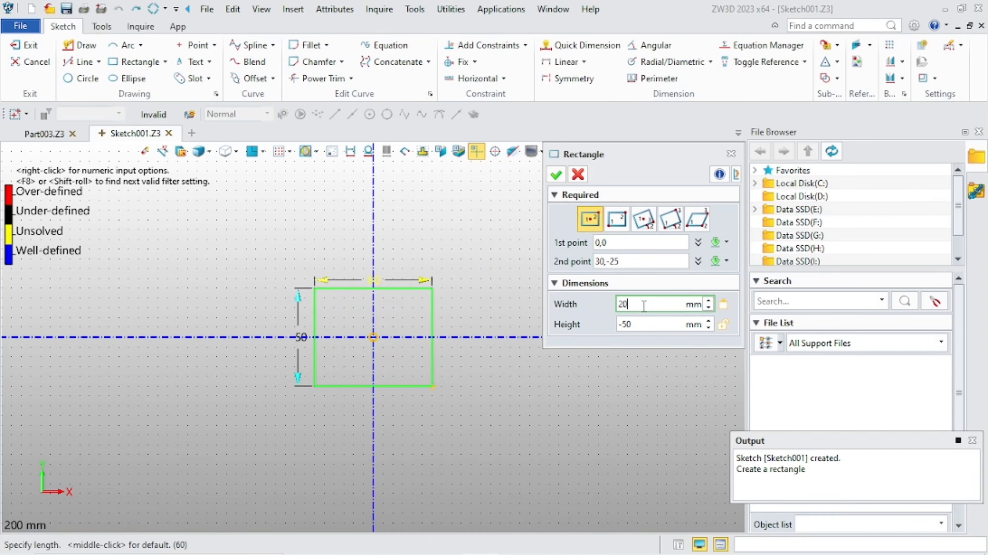
{"action": "left_click", "coordinate": [649, 324]}
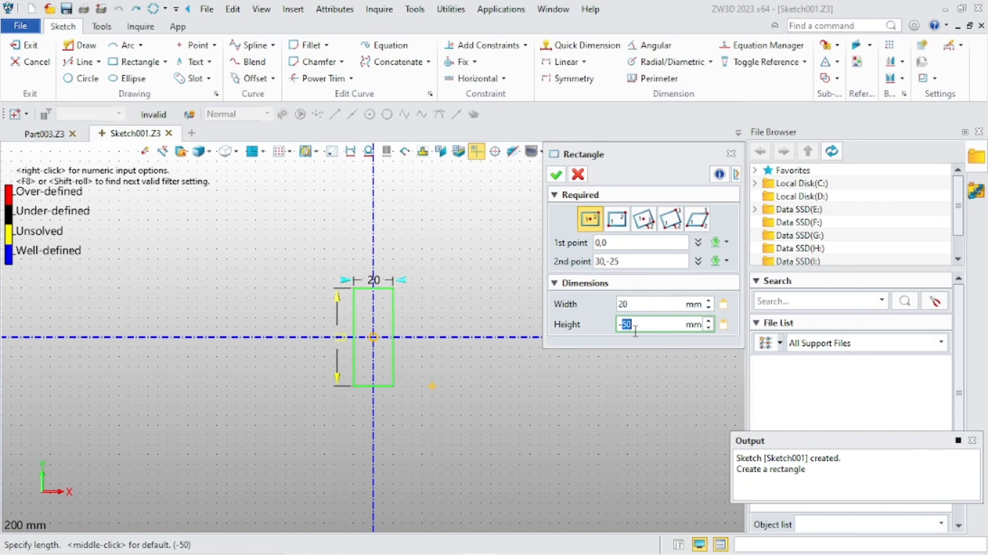
{"action": "type", "text": "20"}
{"action": "key", "text": "Return"}
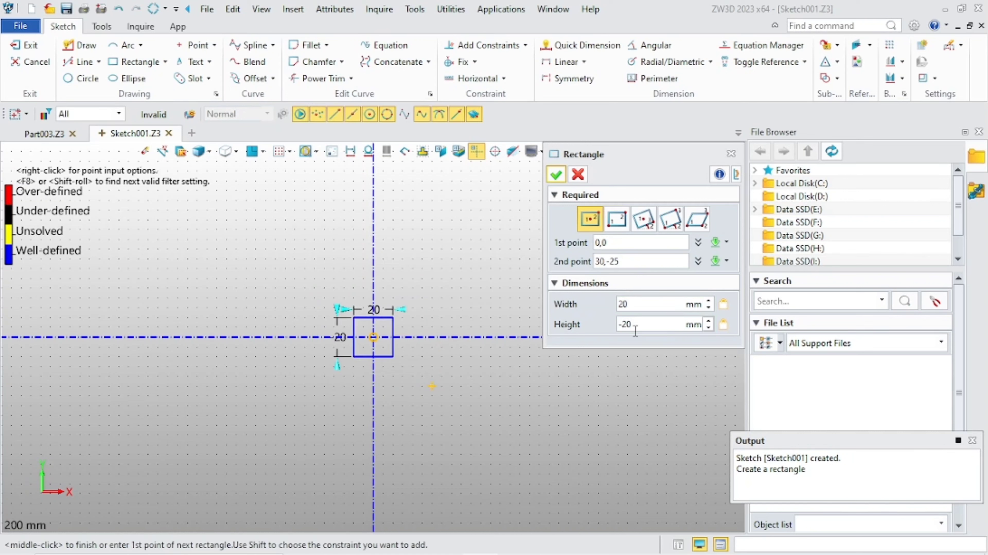
{"action": "left_click", "coordinate": [549, 175]}
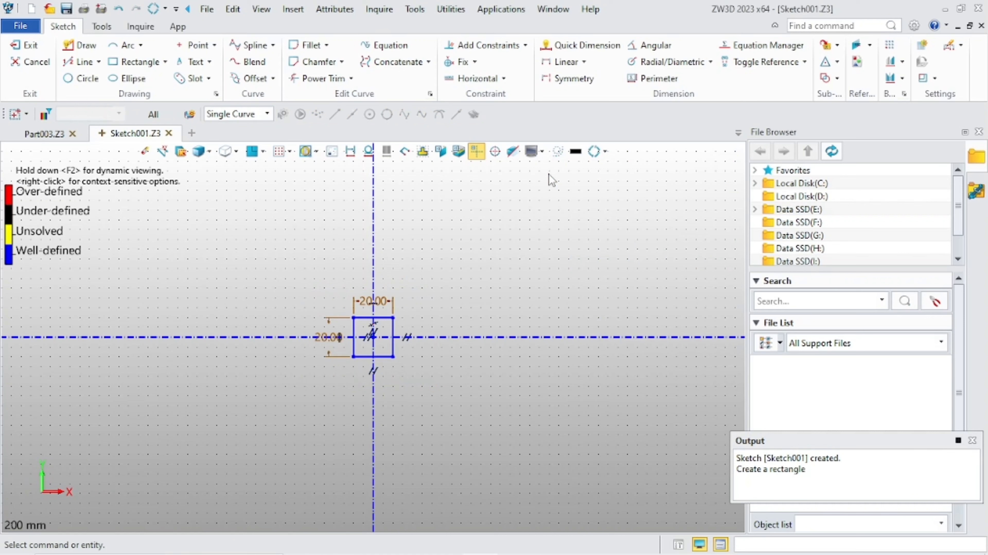
Offset all four sides of the 20 mm square inward, using a distance of -1.5 mm with the direction flipped.
{"action": "left_click", "coordinate": [248, 79]}
{"action": "left_click", "coordinate": [378, 319]}
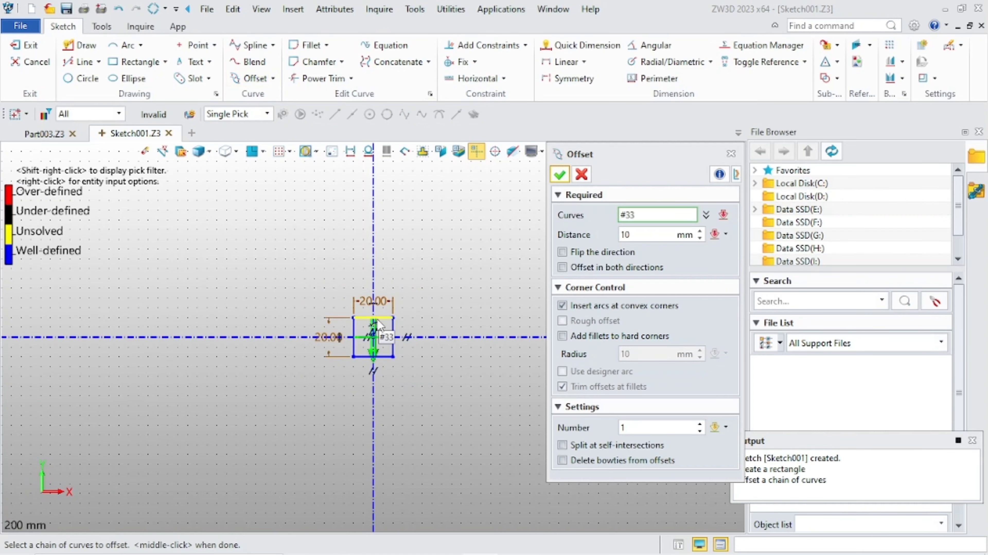
{"action": "left_click", "coordinate": [376, 323]}
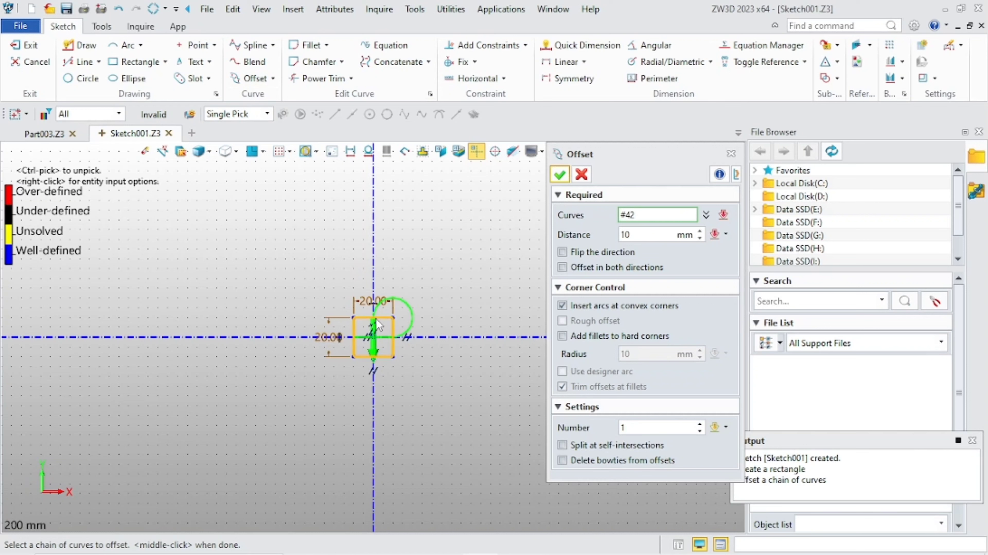
{"action": "left_click", "coordinate": [628, 236]}
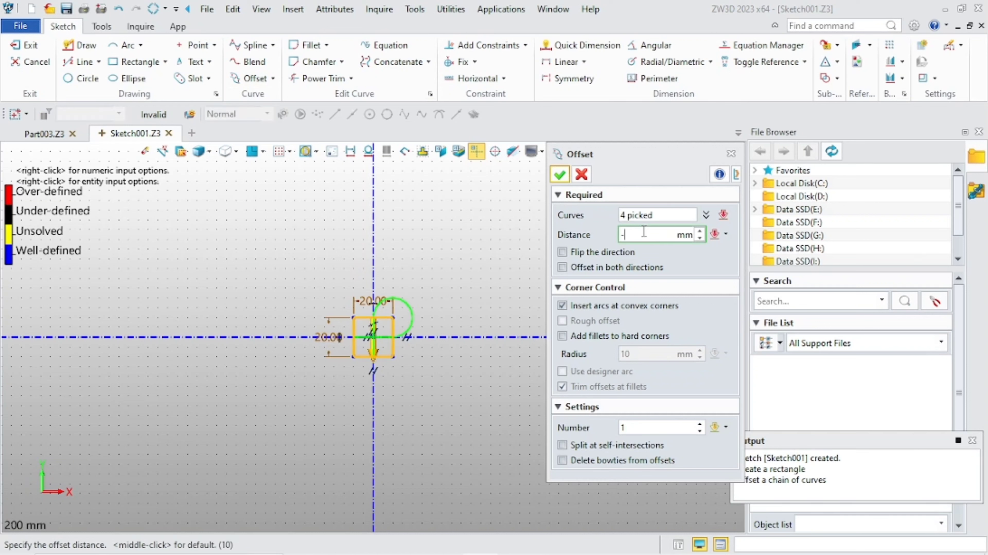
{"action": "key", "text": "Return"}
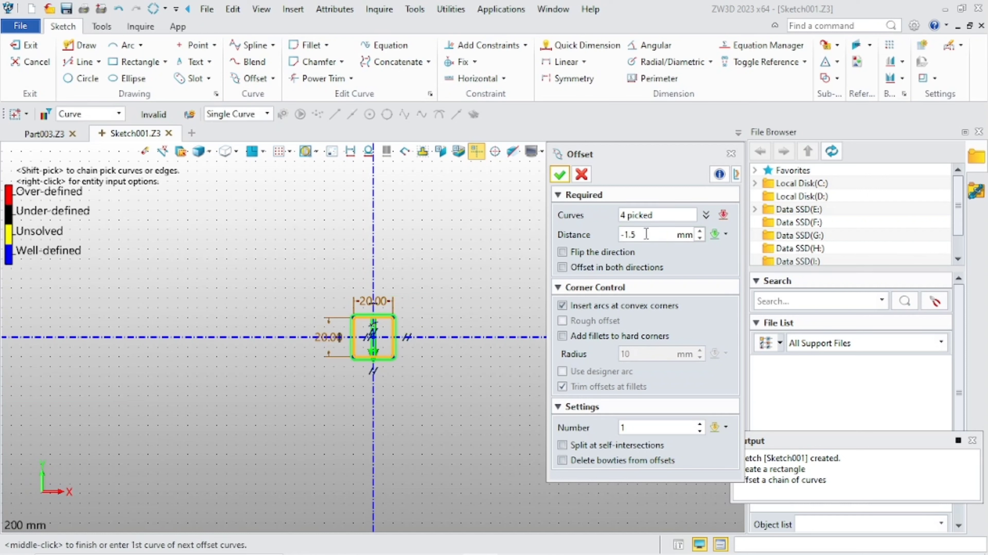
{"action": "left_click", "coordinate": [572, 256]}
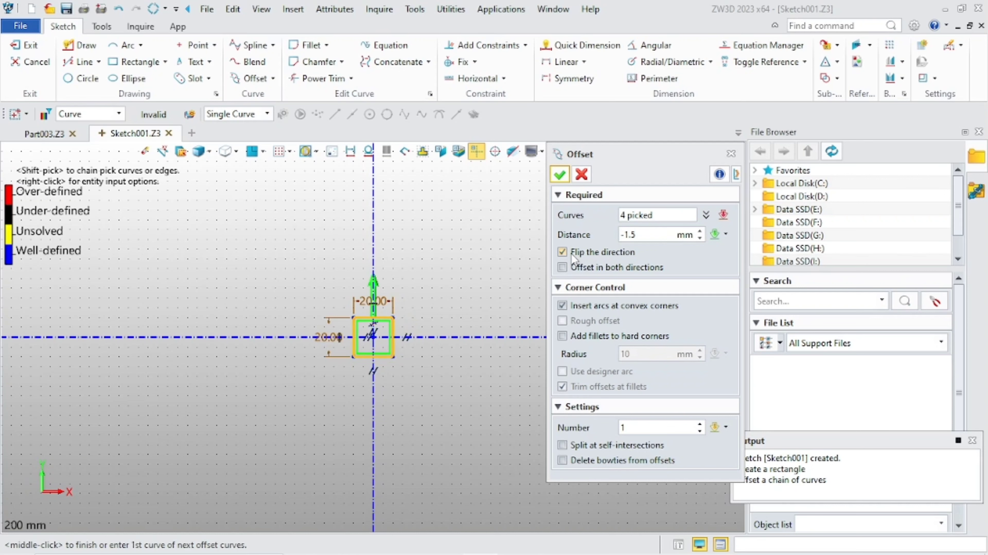
{"action": "left_click", "coordinate": [558, 177]}
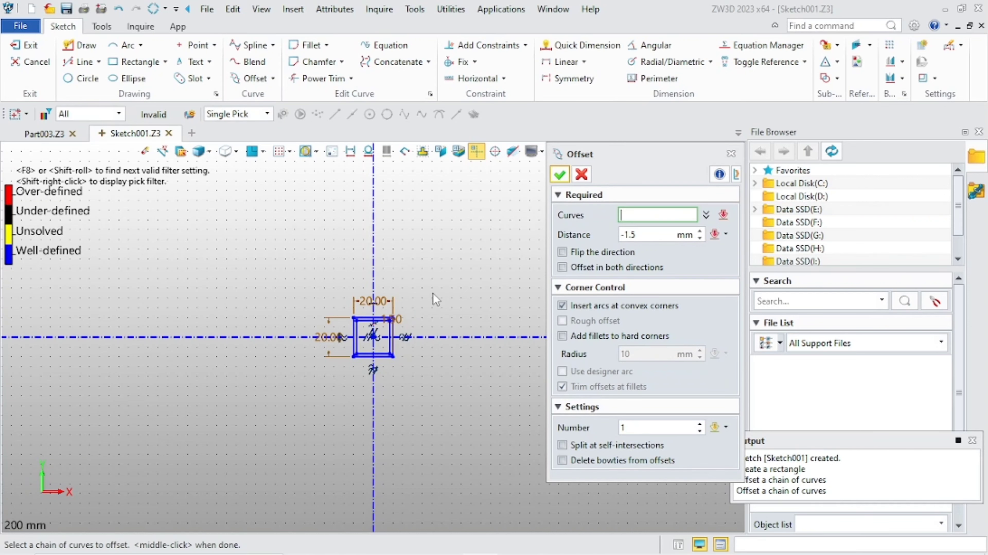
{"action": "left_click", "coordinate": [581, 175]}
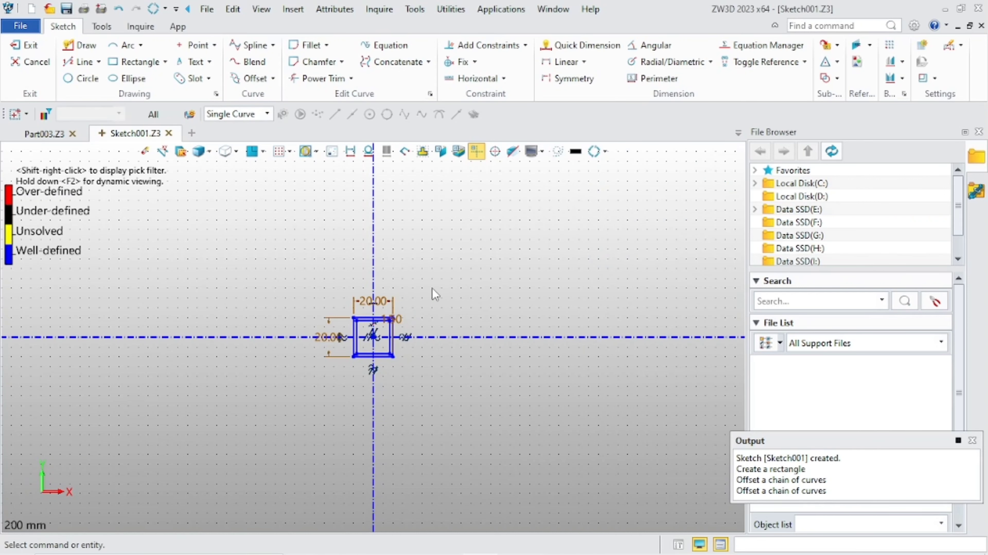
Exit the sketch and rename the Sketch001 object as 20x20x1.5.
{"action": "scroll", "coordinate": [450, 290], "scroll_direction": "up", "scroll_amount": 3}
{"action": "scroll", "coordinate": [473, 286], "scroll_direction": "down", "scroll_amount": 1}
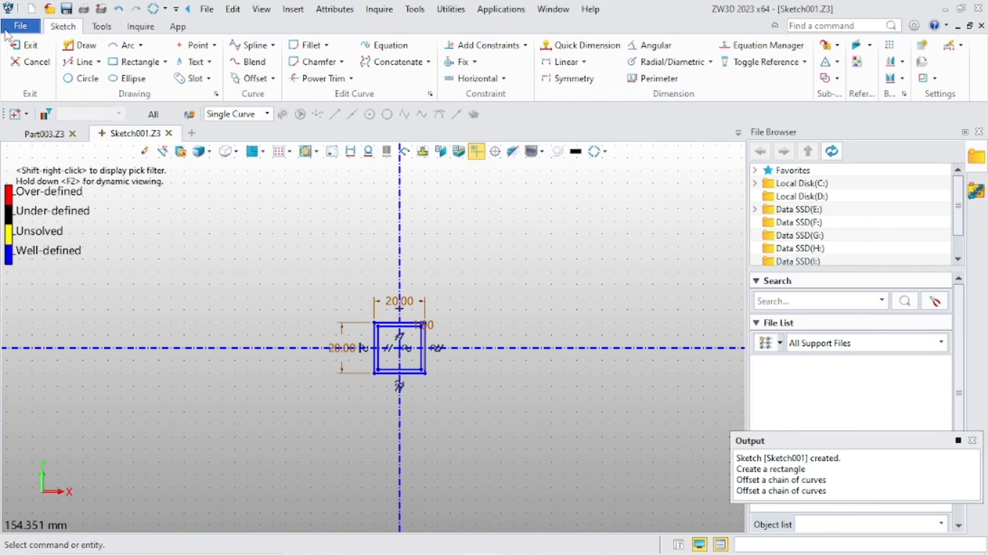
{"action": "left_click", "coordinate": [18, 40]}
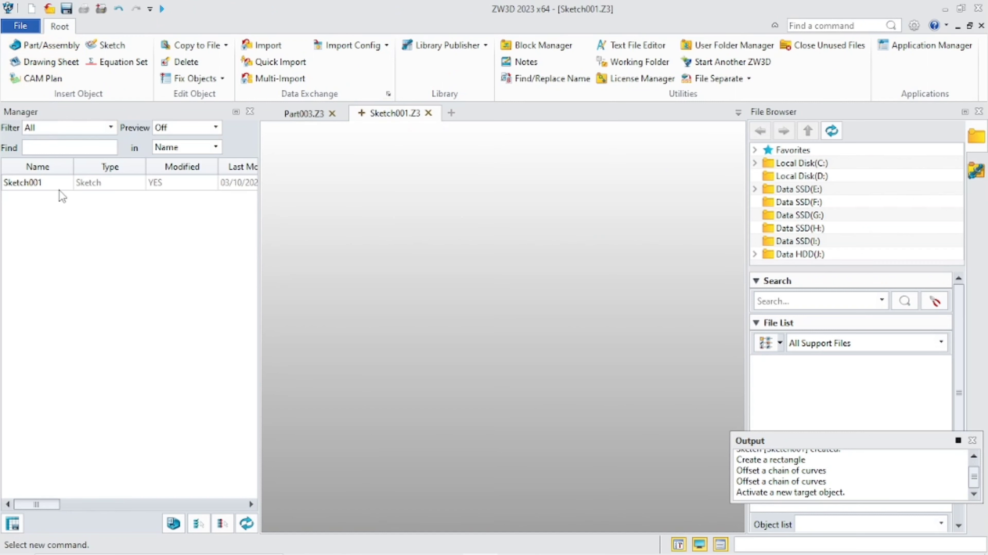
{"action": "right_click", "coordinate": [34, 188]}
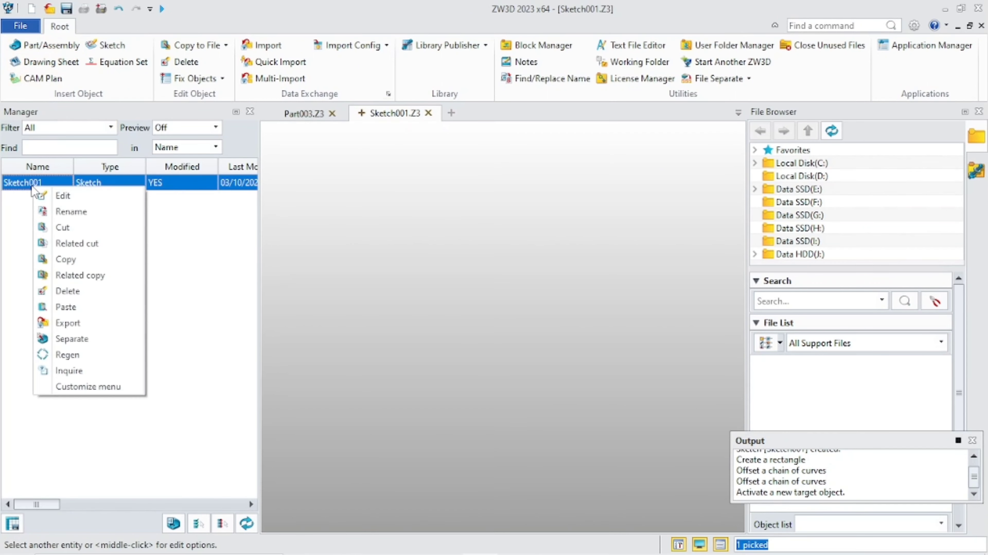
{"action": "left_click", "coordinate": [68, 212]}
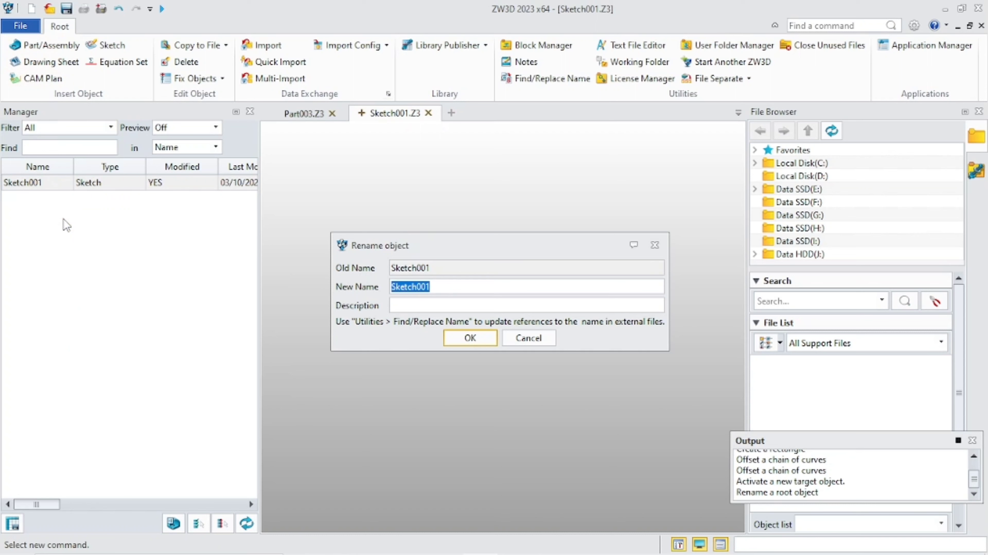
{"action": "key", "text": "BackSpace"}
{"action": "left_click", "coordinate": [471, 338]}
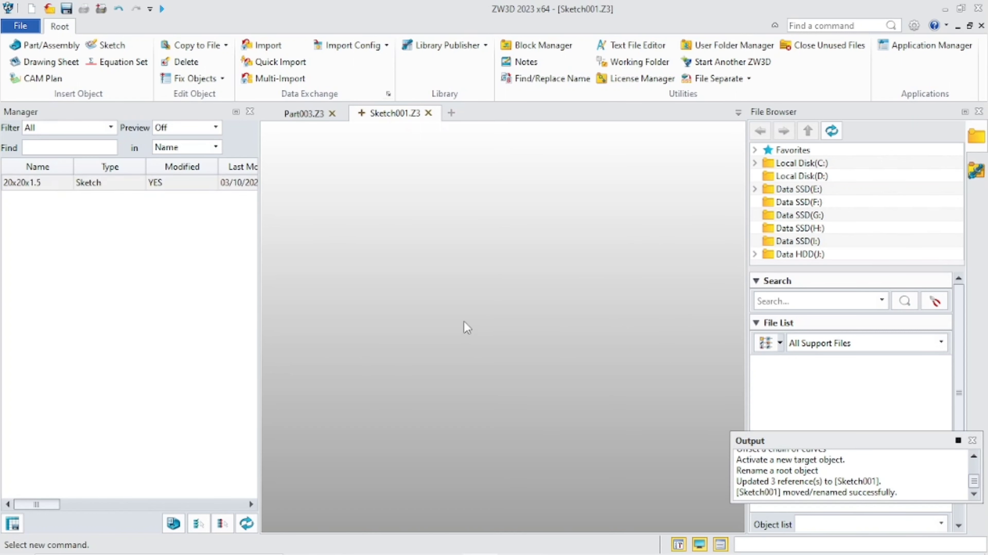
Create another standalone sketch from the default template and draw a 40 by 40 mm rectangle centred on the origin.
{"action": "left_click", "coordinate": [365, 109]}
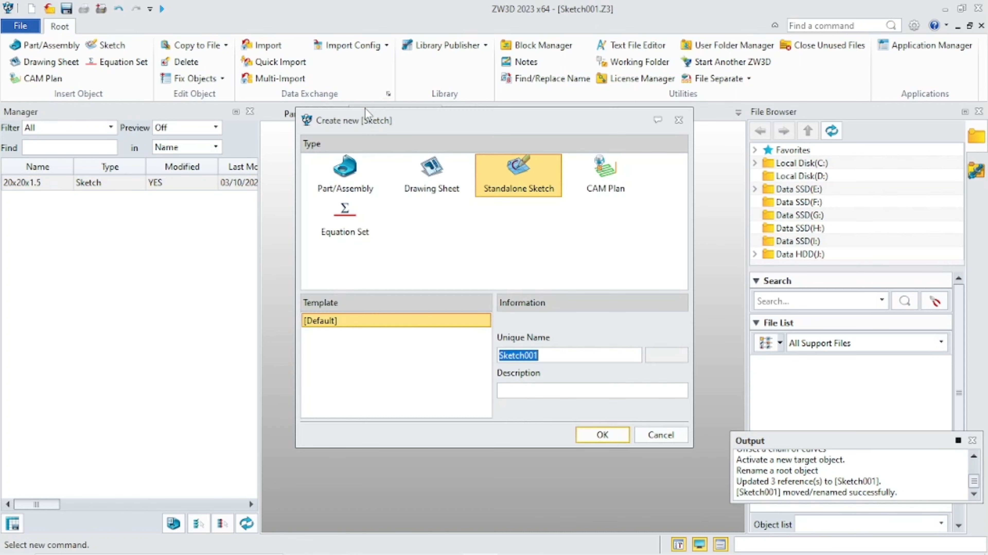
{"action": "left_click", "coordinate": [613, 439]}
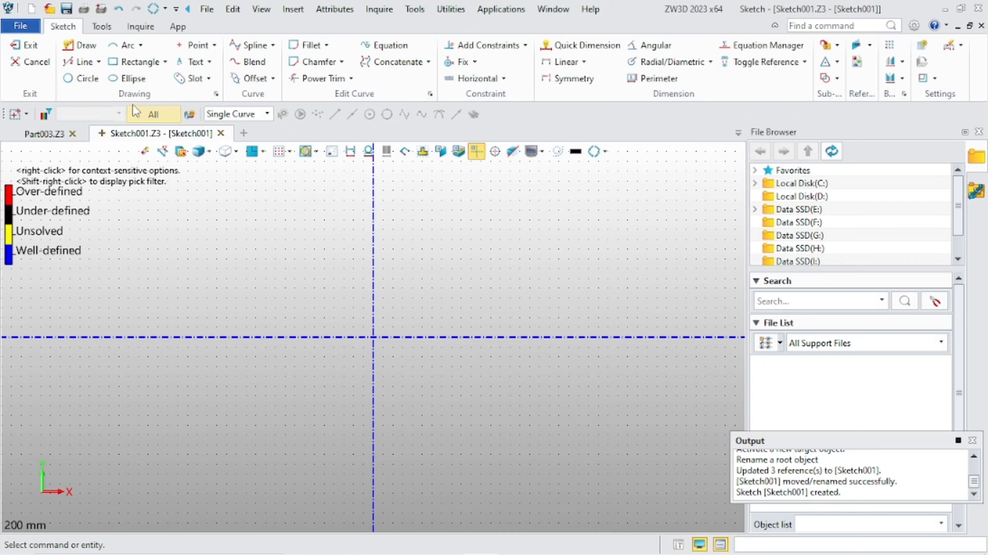
{"action": "left_click", "coordinate": [138, 62]}
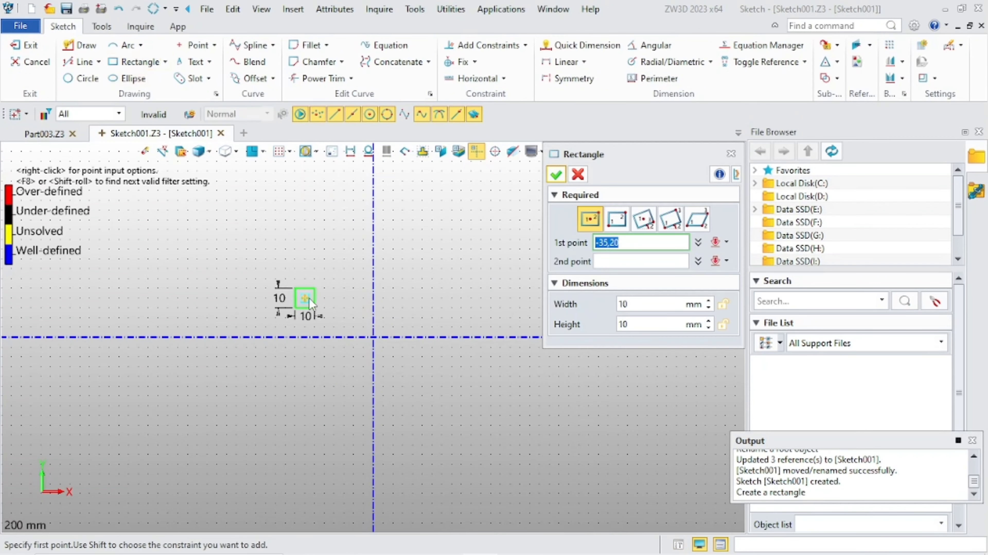
{"action": "left_click", "coordinate": [374, 336]}
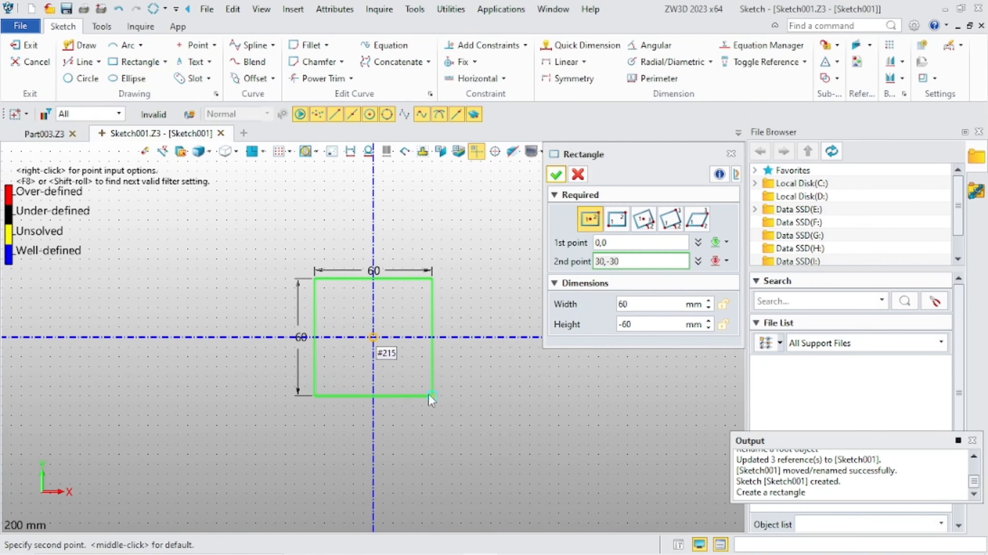
{"action": "left_click", "coordinate": [429, 395]}
{"action": "left_click", "coordinate": [644, 303]}
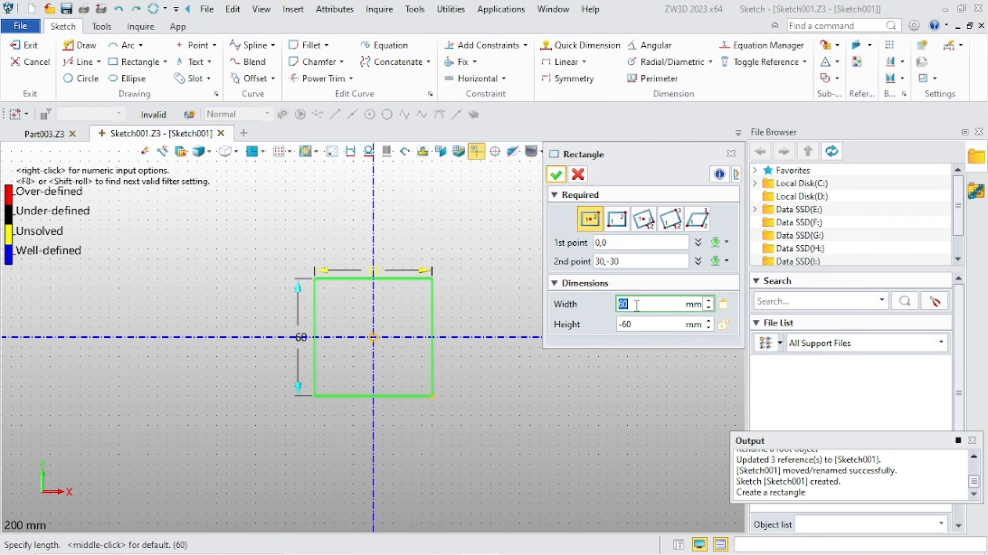
{"action": "double_click", "coordinate": [652, 325]}
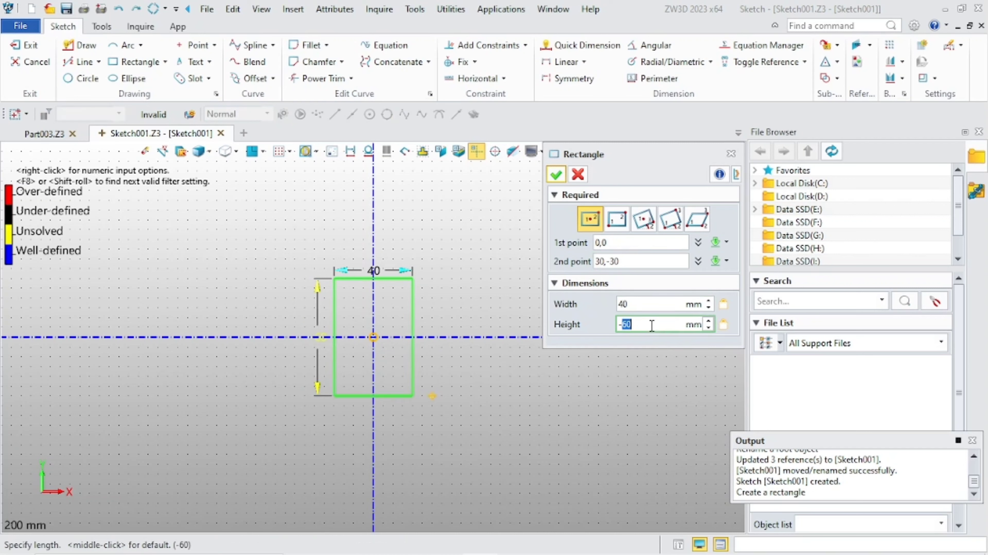
{"action": "type", "text": "4"}
{"action": "left_click", "coordinate": [555, 175]}
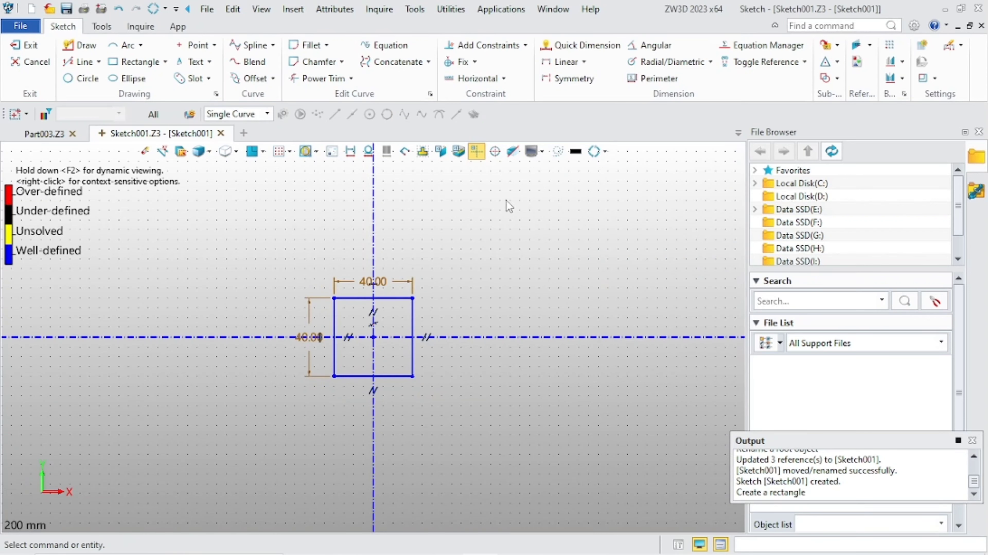
Offset all four sides of the 40 mm square inward, using a distance of -3 mm with the direction flipped.
{"action": "left_click", "coordinate": [253, 78]}
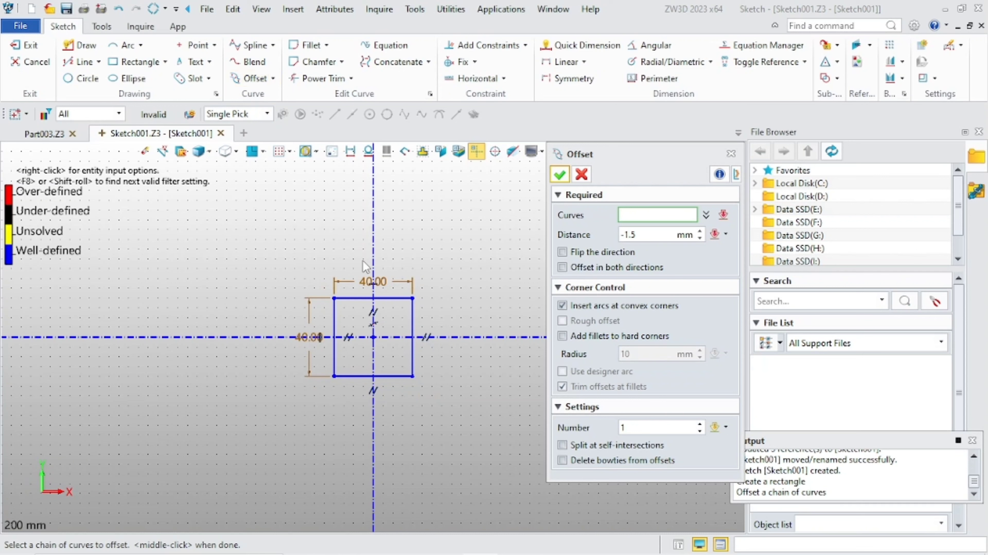
{"action": "left_click", "coordinate": [384, 299]}
{"action": "left_click", "coordinate": [384, 299]}
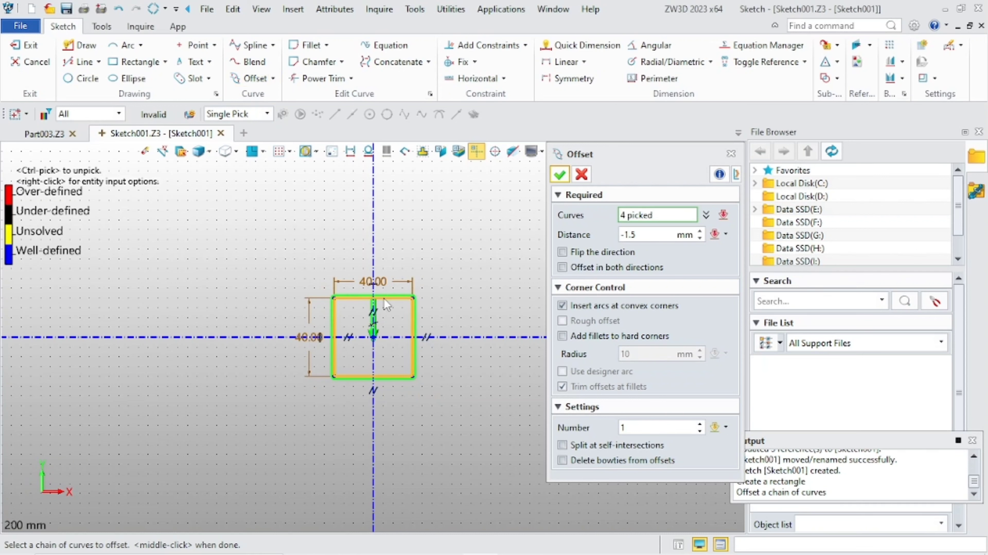
{"action": "double_click", "coordinate": [656, 234]}
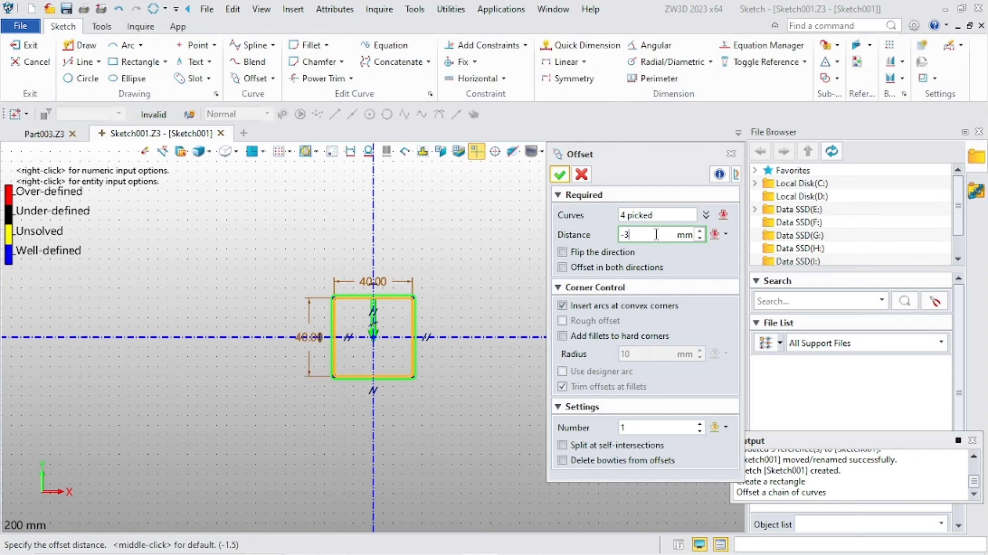
{"action": "type", "text": "-3"}
{"action": "left_click", "coordinate": [562, 251]}
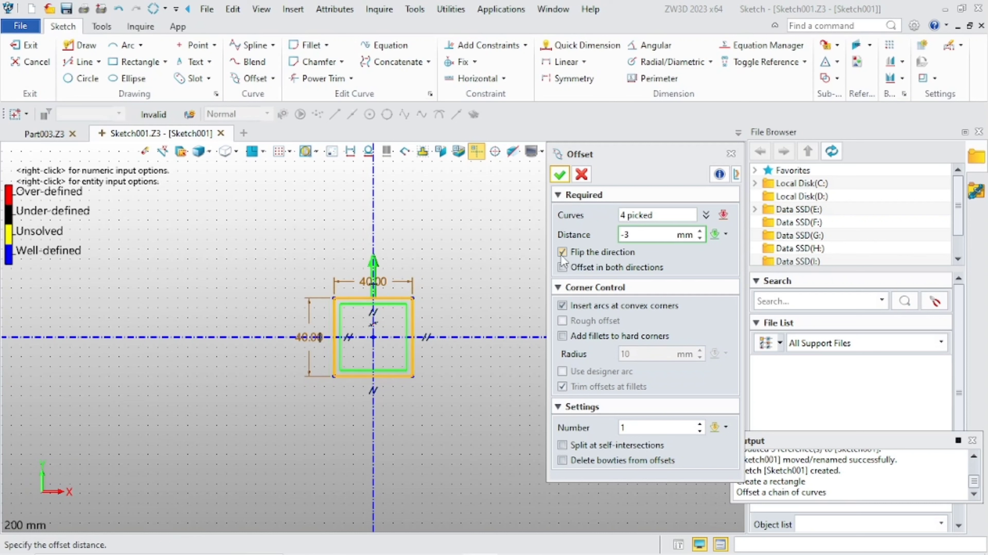
{"action": "left_click", "coordinate": [559, 175]}
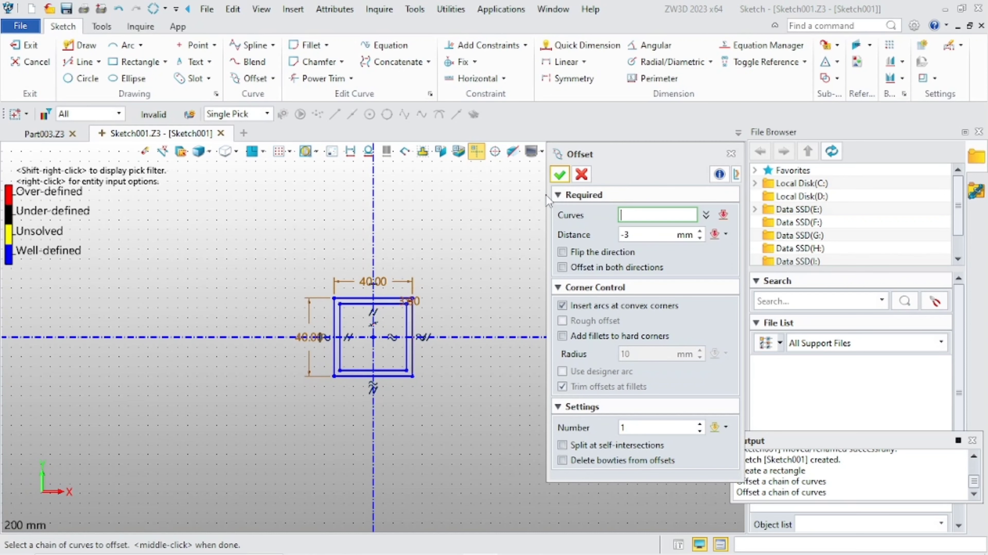
{"action": "left_click", "coordinate": [582, 175]}
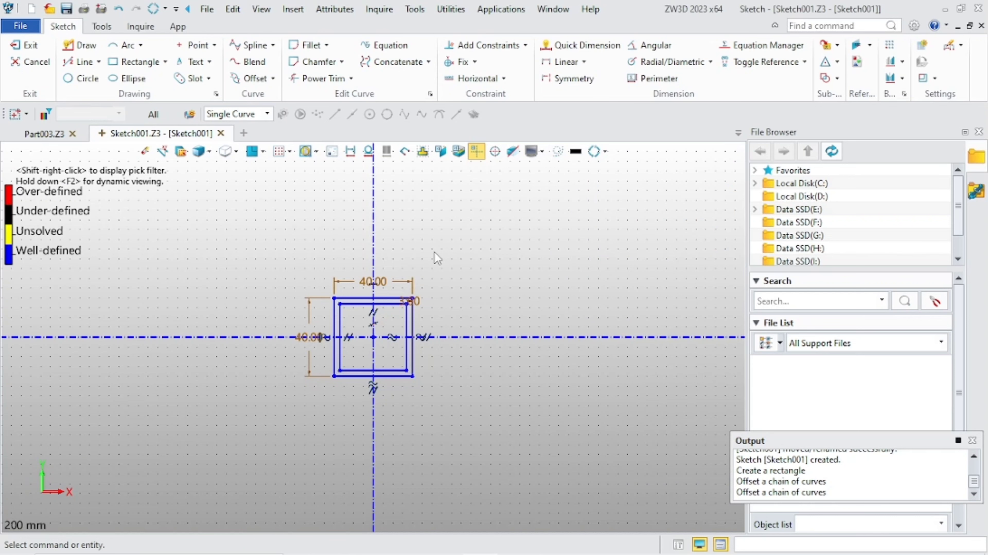
Exit the sketch and rename the Sketch001 object holding the 40 mm square tube profile as 40x40x3.
{"action": "left_click", "coordinate": [36, 50]}
{"action": "left_click", "coordinate": [23, 199]}
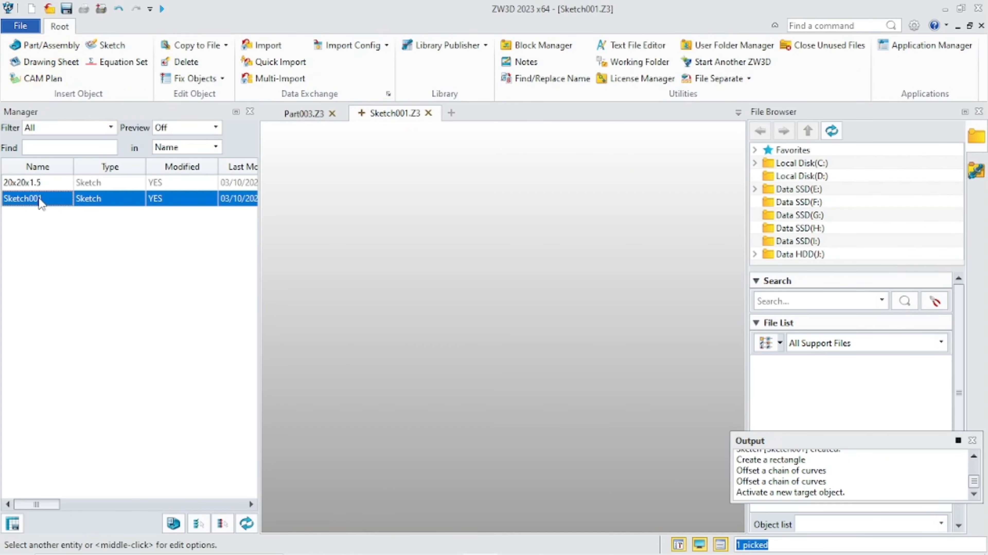
{"action": "right_click", "coordinate": [40, 200]}
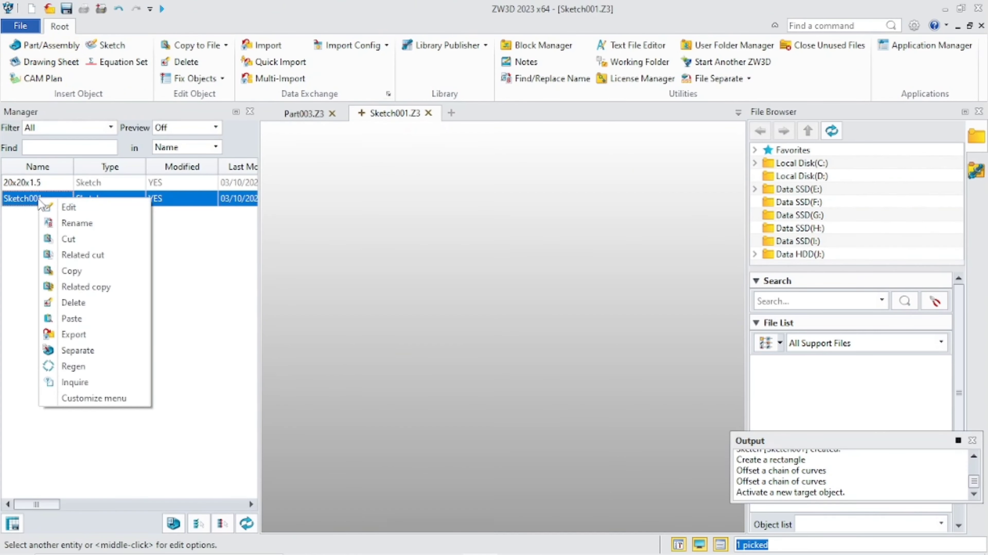
{"action": "left_click", "coordinate": [78, 223]}
{"action": "key", "text": "BackSpace"}
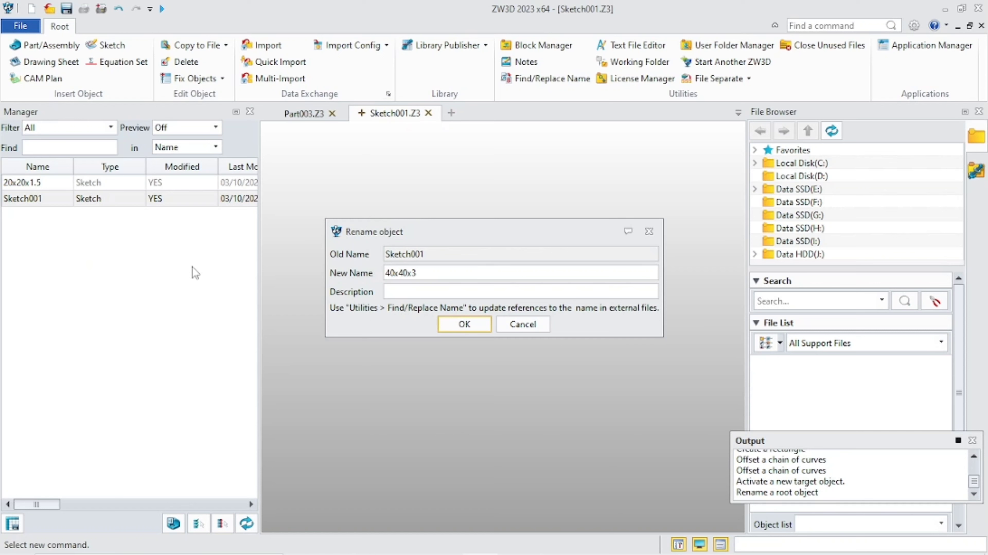
{"action": "left_click", "coordinate": [463, 324]}
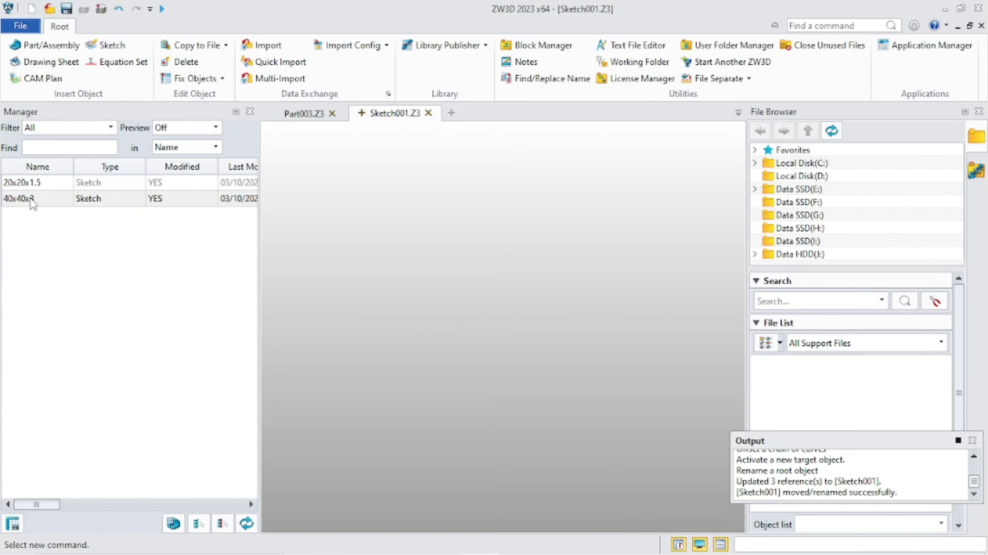
Save the profile sketch file under the name costume in the Template folder on drive E.
{"action": "left_click", "coordinate": [20, 26]}
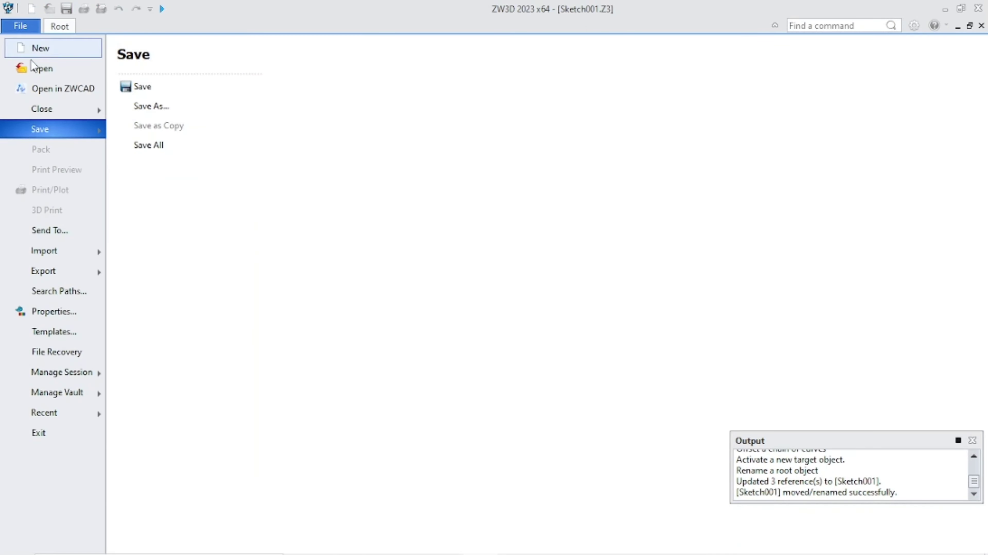
{"action": "left_click", "coordinate": [152, 106]}
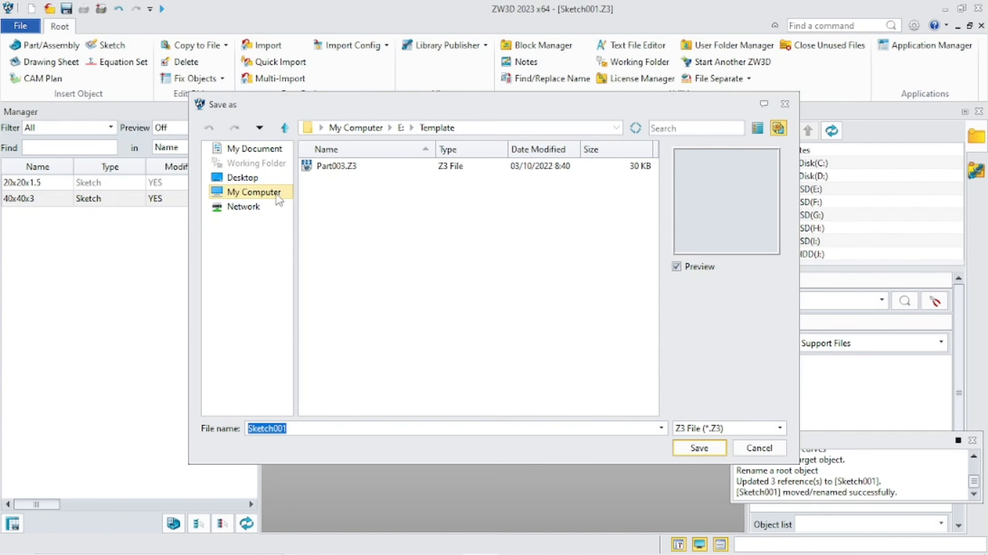
{"action": "left_click", "coordinate": [276, 195]}
{"action": "double_click", "coordinate": [360, 197]}
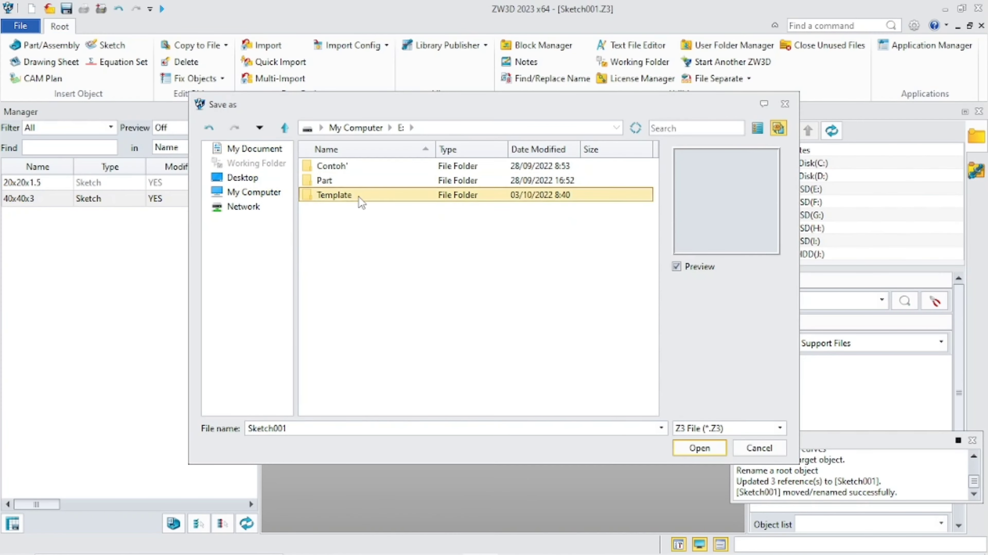
{"action": "double_click", "coordinate": [300, 428]}
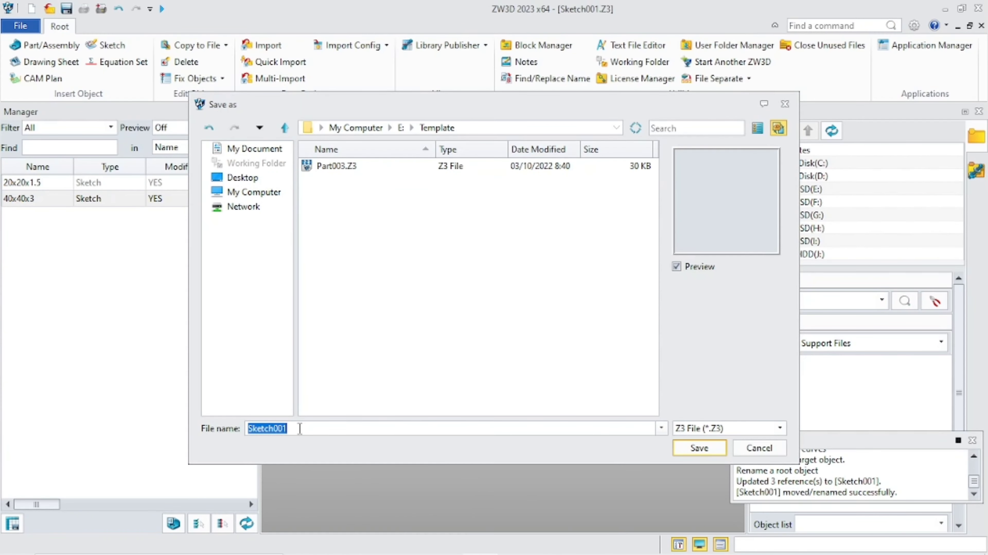
{"action": "key", "text": "BackSpace"}
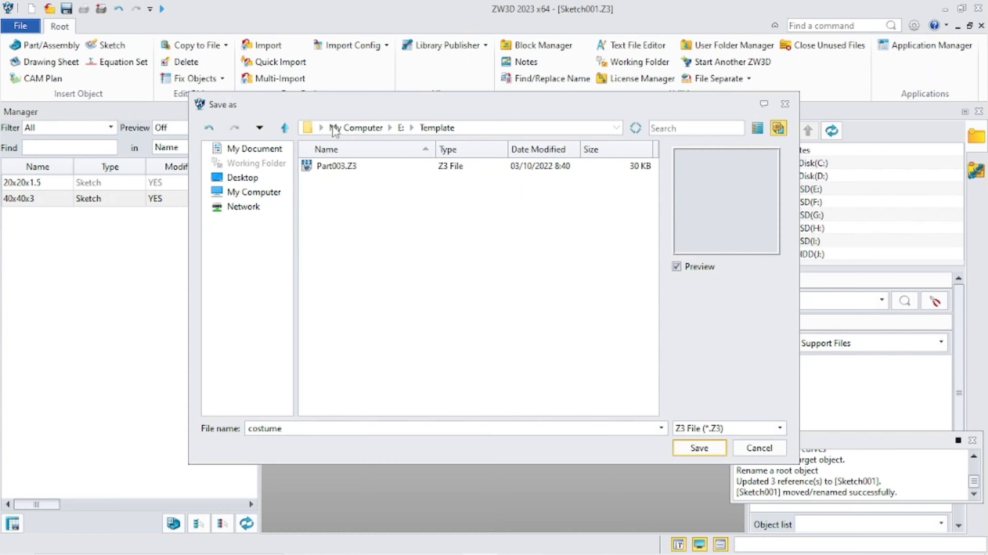
{"action": "left_click", "coordinate": [689, 454]}
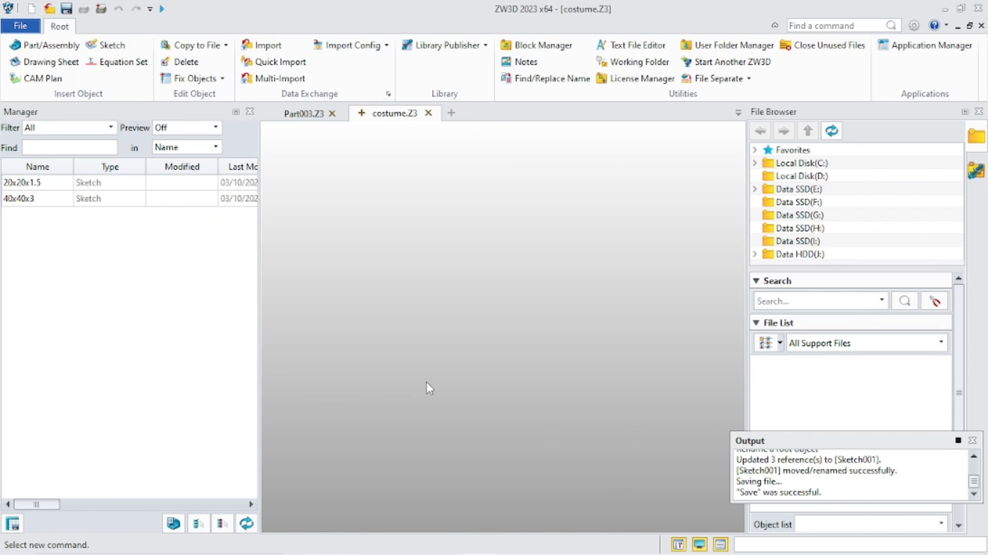
Switch to File Explorer and copy the costume file from the Template folder on drive E.
{"action": "mouse_move", "coordinate": [323, 549]}
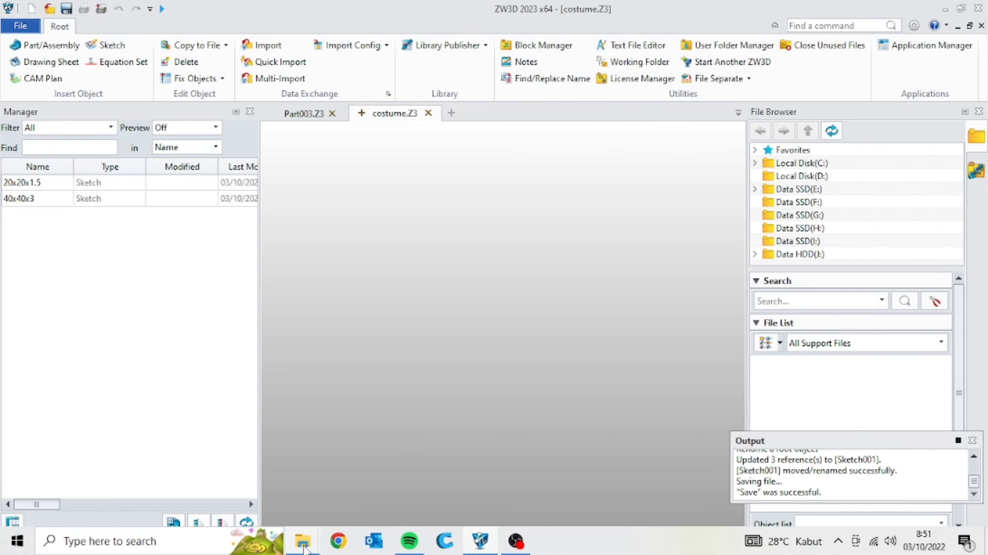
{"action": "left_click", "coordinate": [359, 489]}
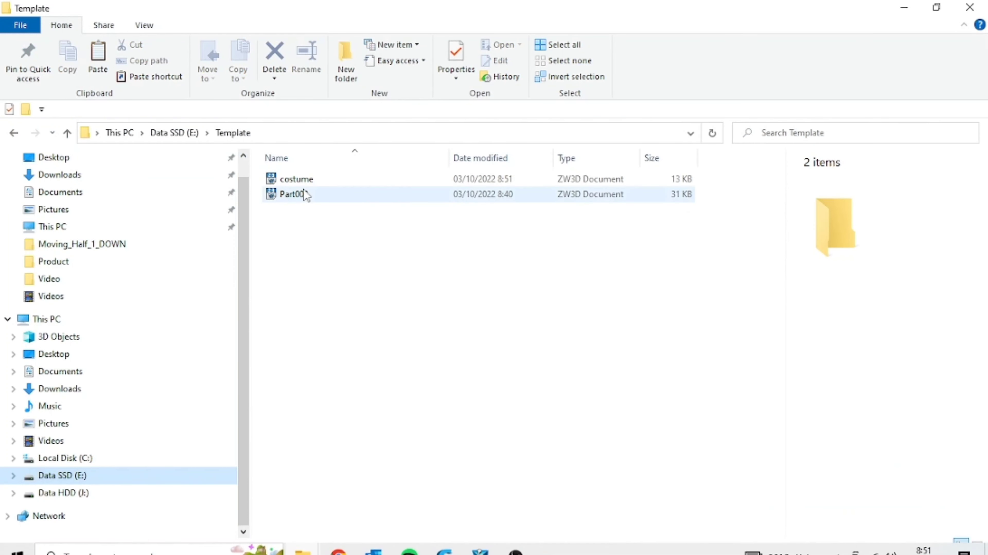
{"action": "left_click", "coordinate": [312, 183]}
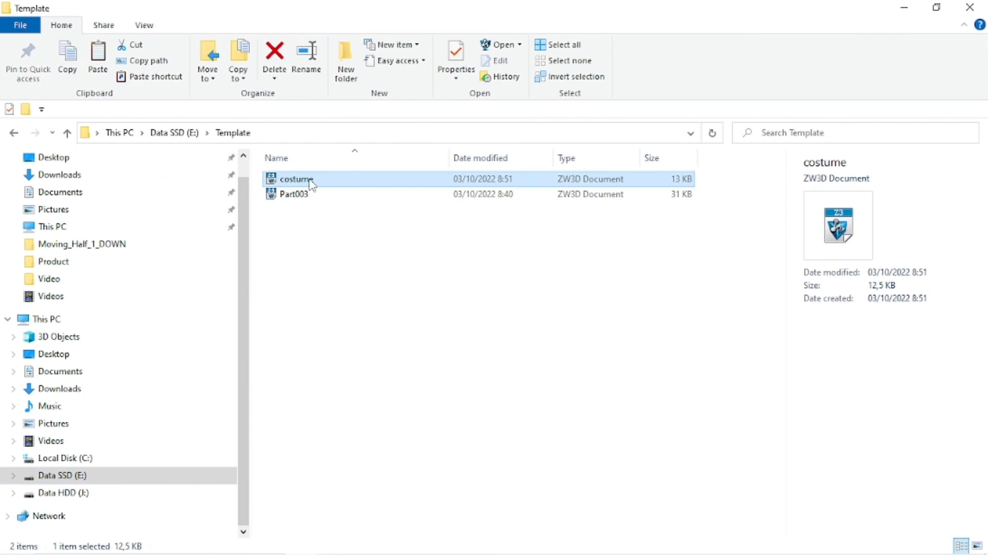
{"action": "right_click", "coordinate": [310, 180]}
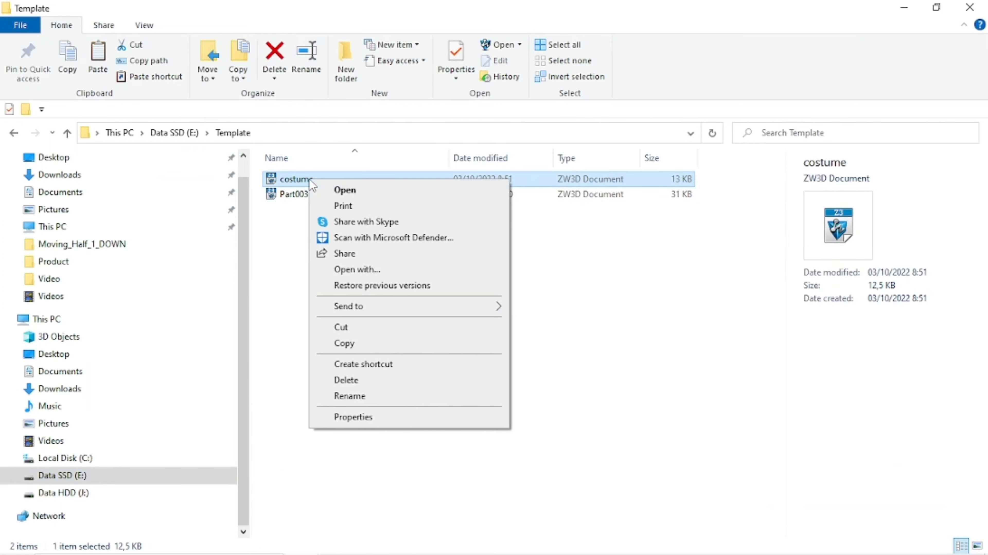
{"action": "left_click", "coordinate": [343, 344]}
Paste the costume file into the Costume folder inside ZW3D's weldment profiles directory, granting administrator permission.
{"action": "mouse_move", "coordinate": [301, 548]}
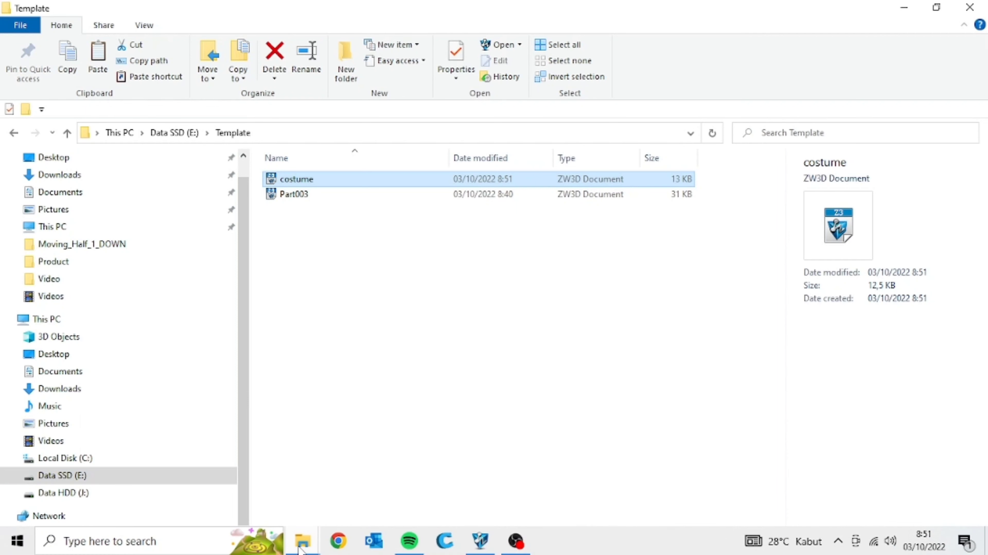
{"action": "left_click", "coordinate": [269, 512]}
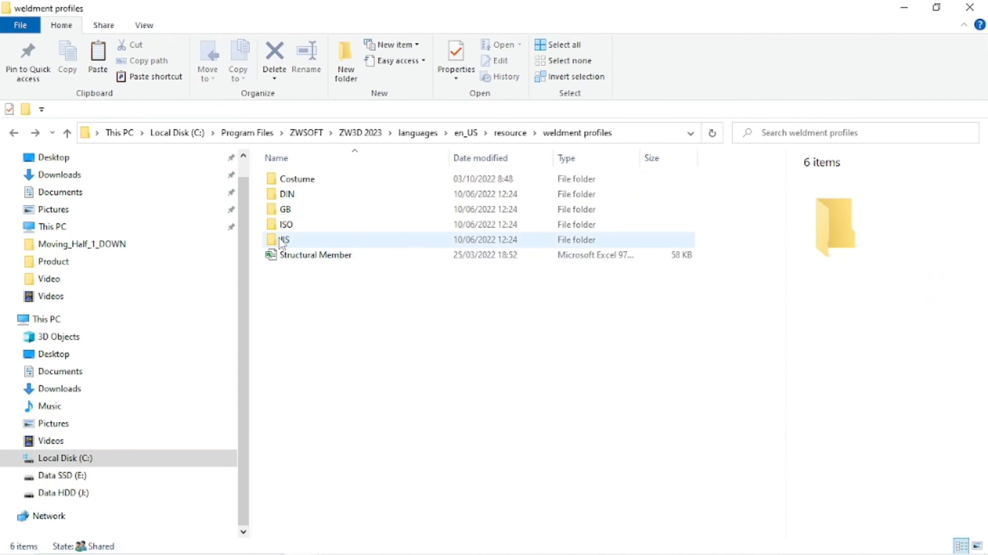
{"action": "double_click", "coordinate": [298, 179]}
{"action": "right_click", "coordinate": [317, 245]}
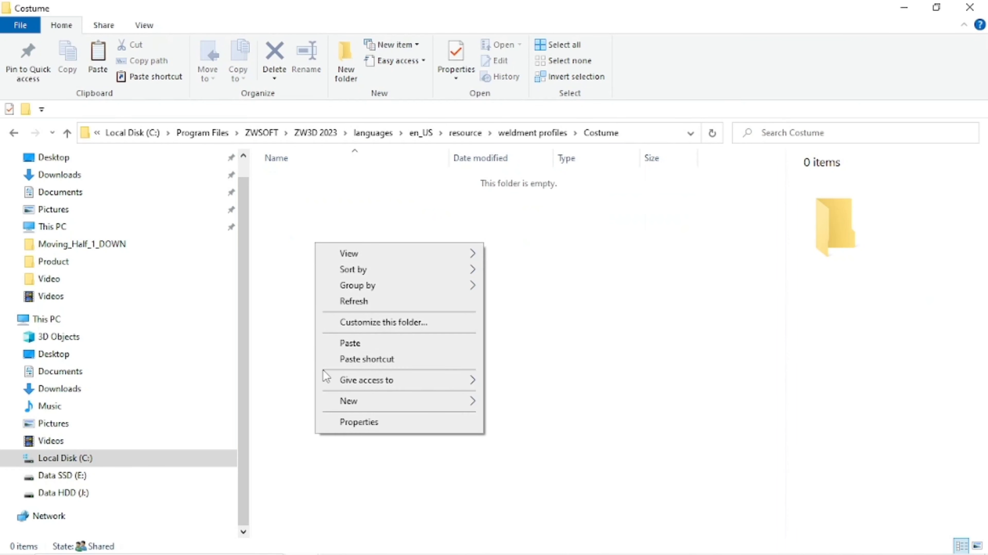
{"action": "left_click", "coordinate": [356, 344]}
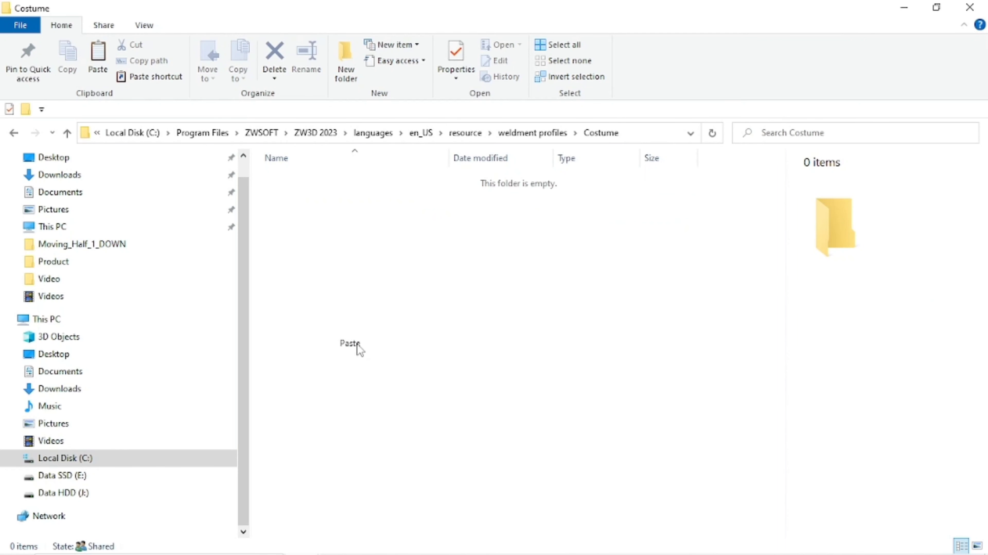
{"action": "left_click", "coordinate": [253, 188]}
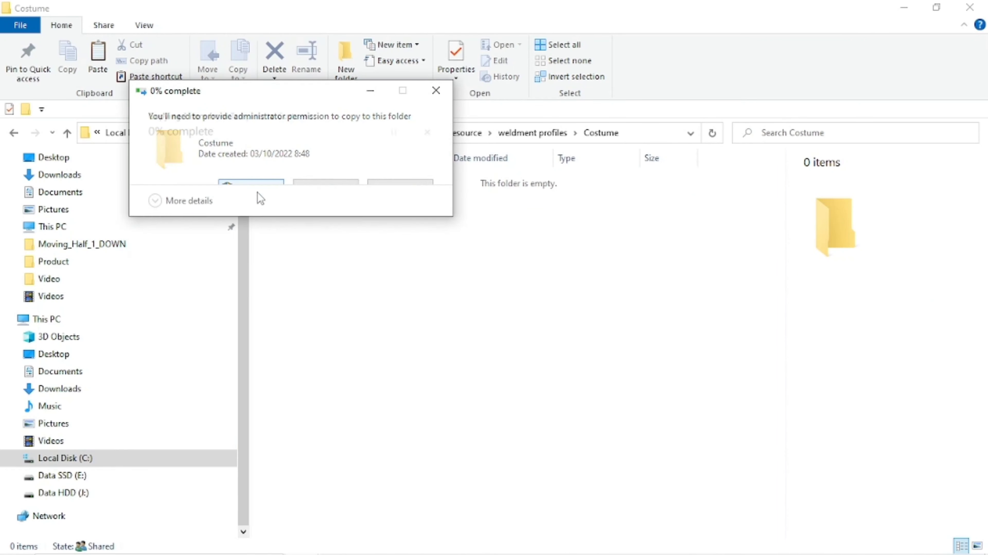
{"action": "left_click", "coordinate": [352, 260]}
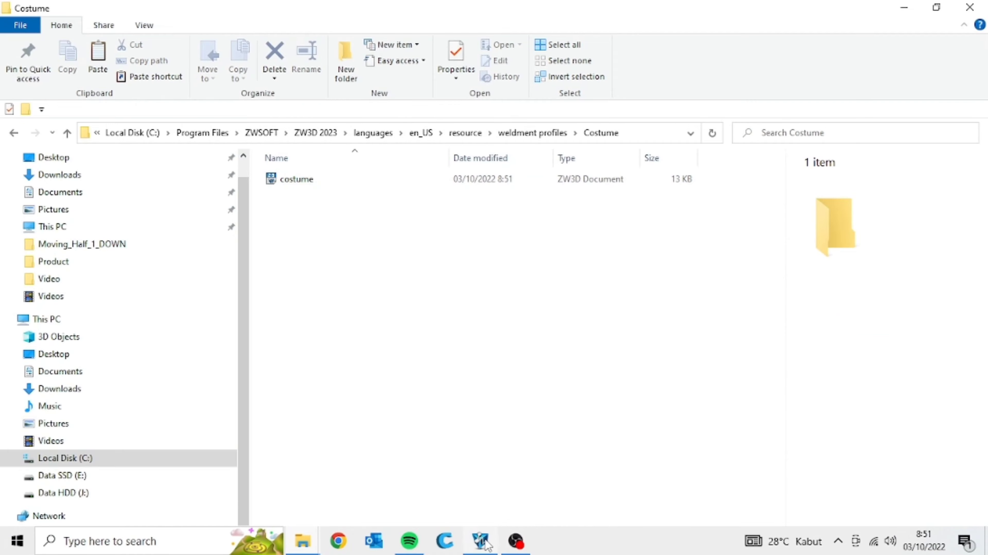
Switch back to ZW3D, close the costume file and delete the Structural1 feature from Part003.
{"action": "left_click", "coordinate": [517, 541]}
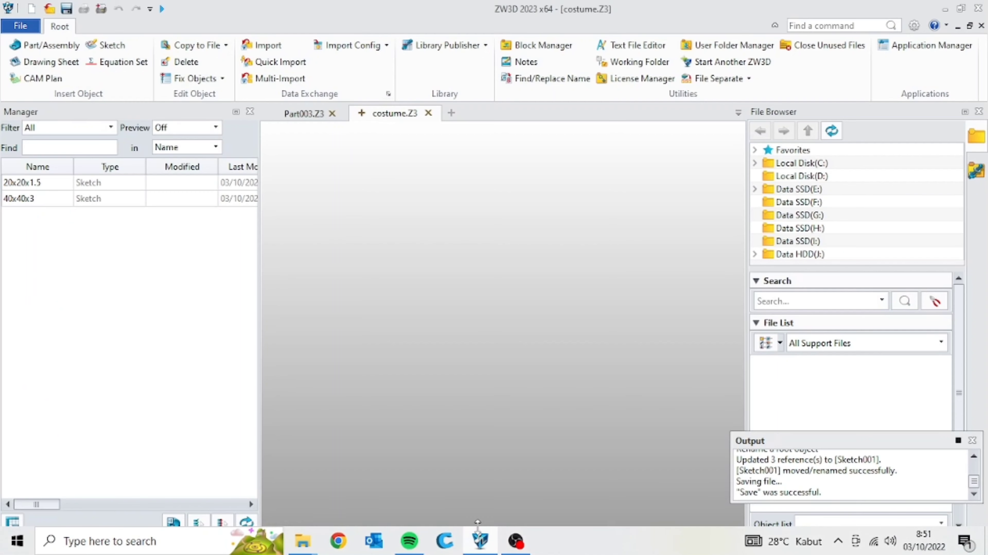
{"action": "left_click", "coordinate": [428, 113]}
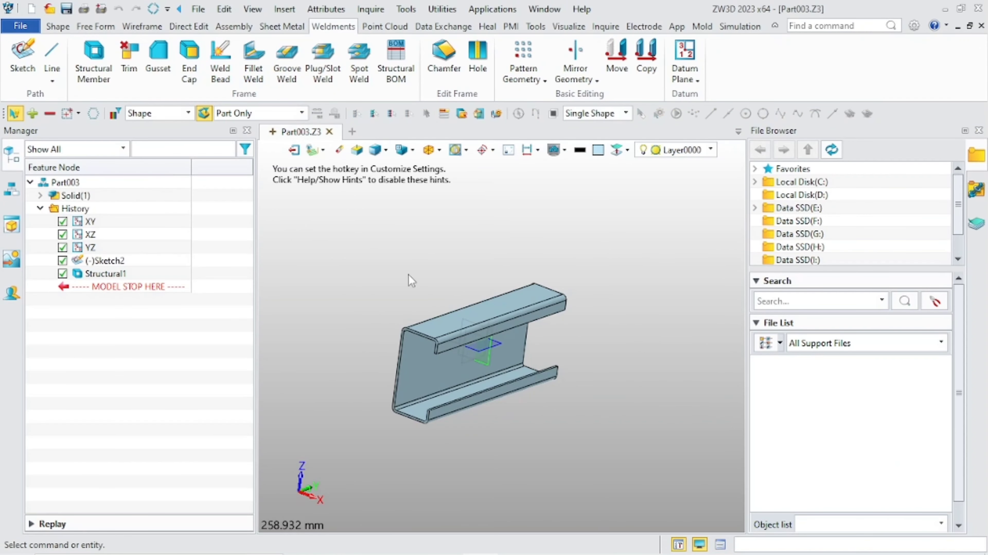
{"action": "left_click", "coordinate": [113, 274]}
{"action": "right_click", "coordinate": [114, 275]}
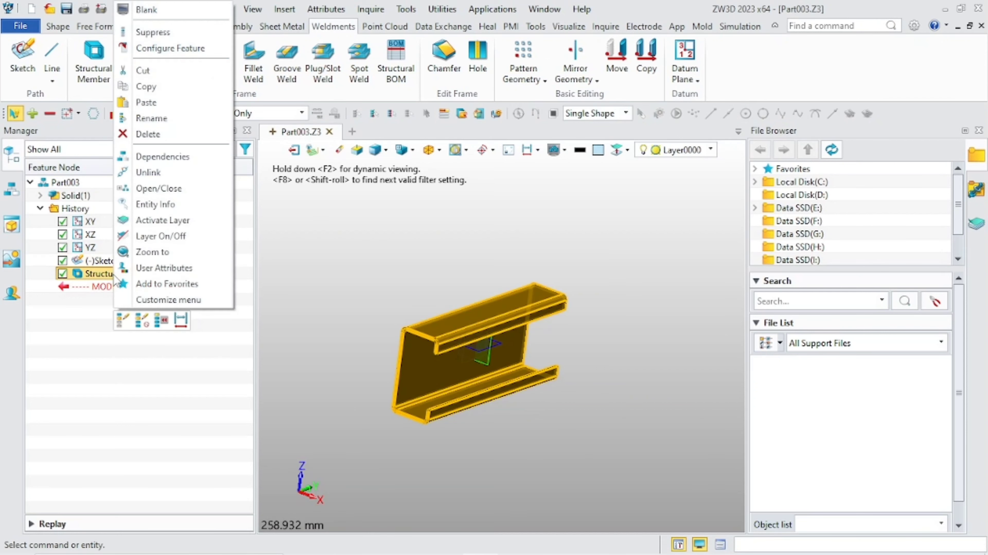
{"action": "left_click", "coordinate": [150, 134]}
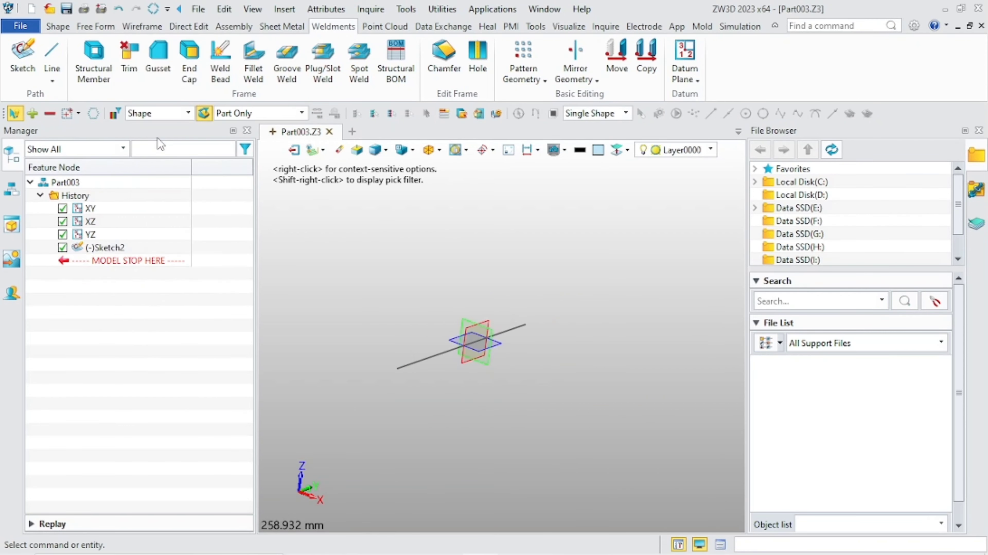
Set up a structural member along the sketch line with standard Costume, type costume and size 20x20x1.5.
{"action": "left_click", "coordinate": [84, 56]}
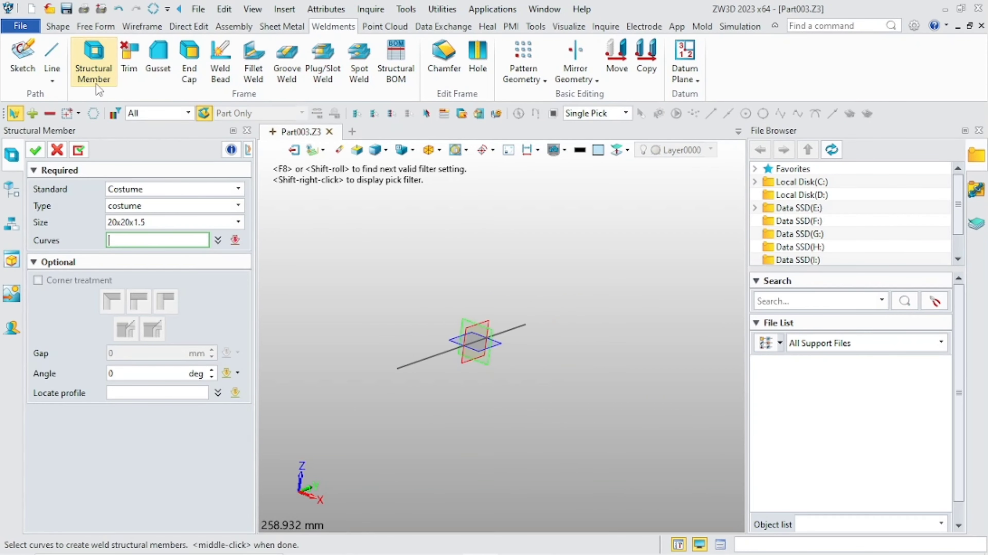
{"action": "left_click", "coordinate": [149, 190]}
{"action": "left_click", "coordinate": [149, 202]}
{"action": "left_click", "coordinate": [158, 210]}
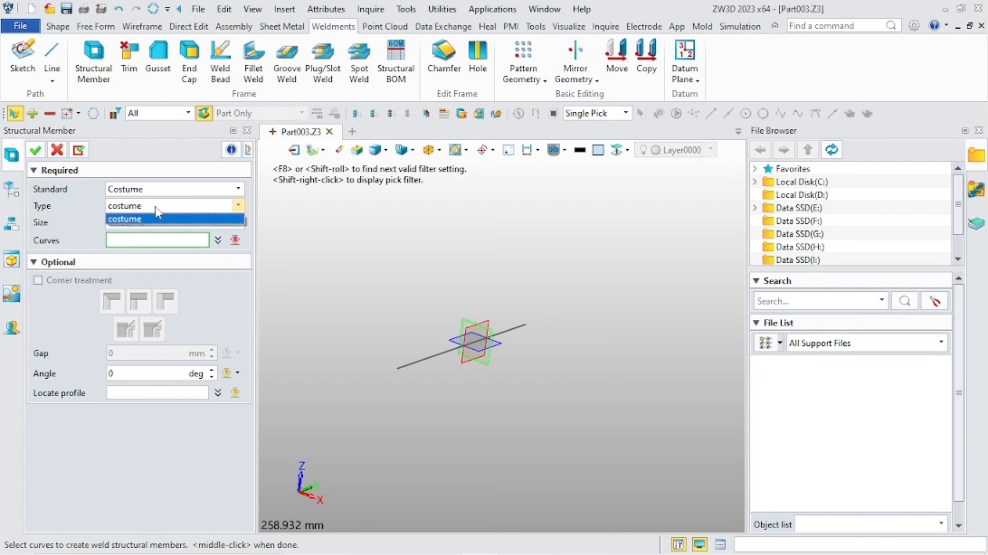
{"action": "left_click", "coordinate": [138, 220]}
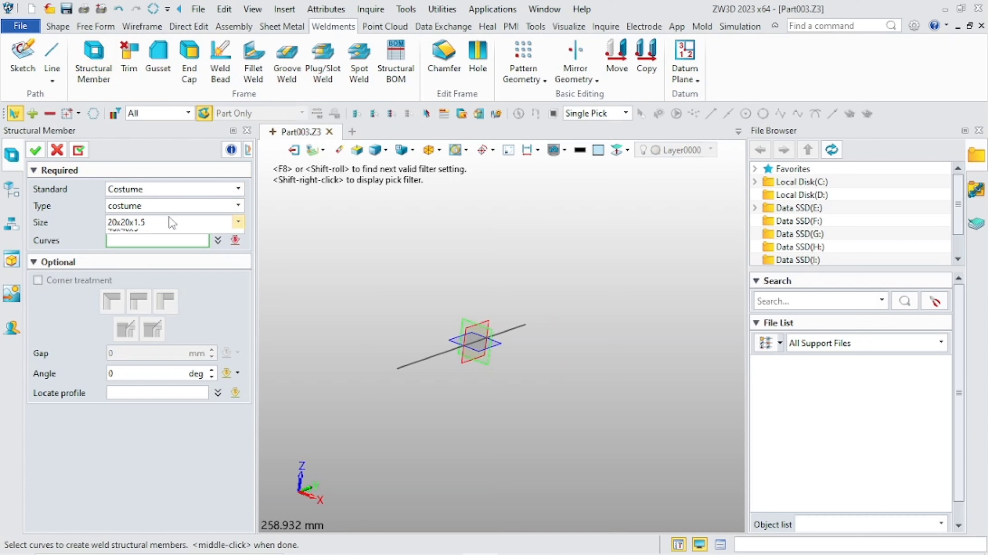
{"action": "left_click", "coordinate": [150, 222]}
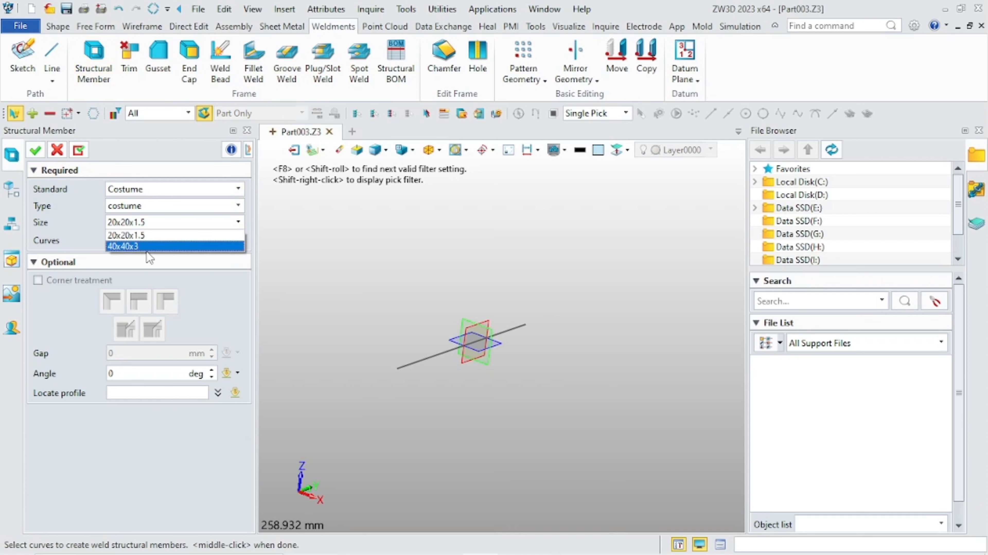
{"action": "left_click", "coordinate": [154, 236]}
{"action": "left_click", "coordinate": [430, 358]}
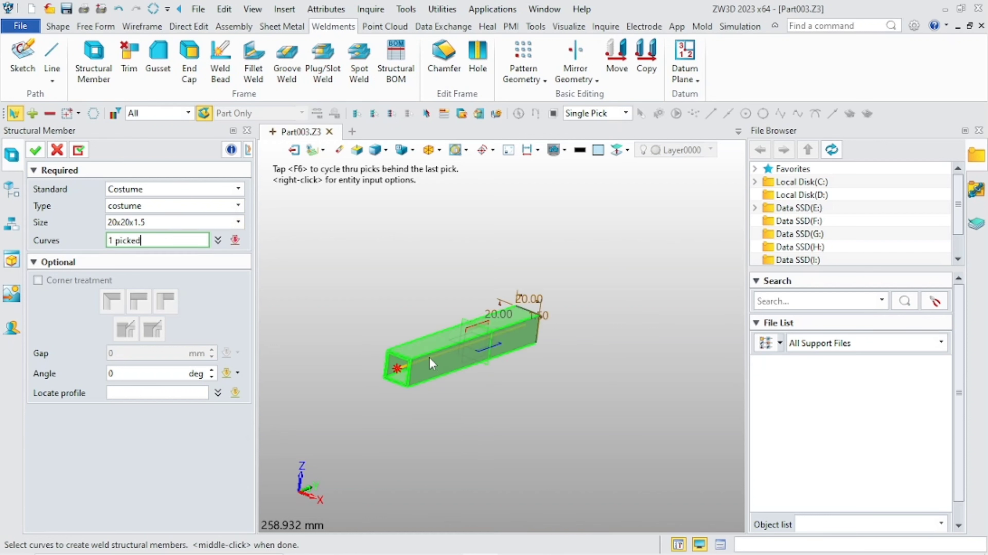
Set the structural member's size to 40x40x3 and create the member.
{"action": "left_click", "coordinate": [226, 220]}
{"action": "left_click", "coordinate": [194, 247]}
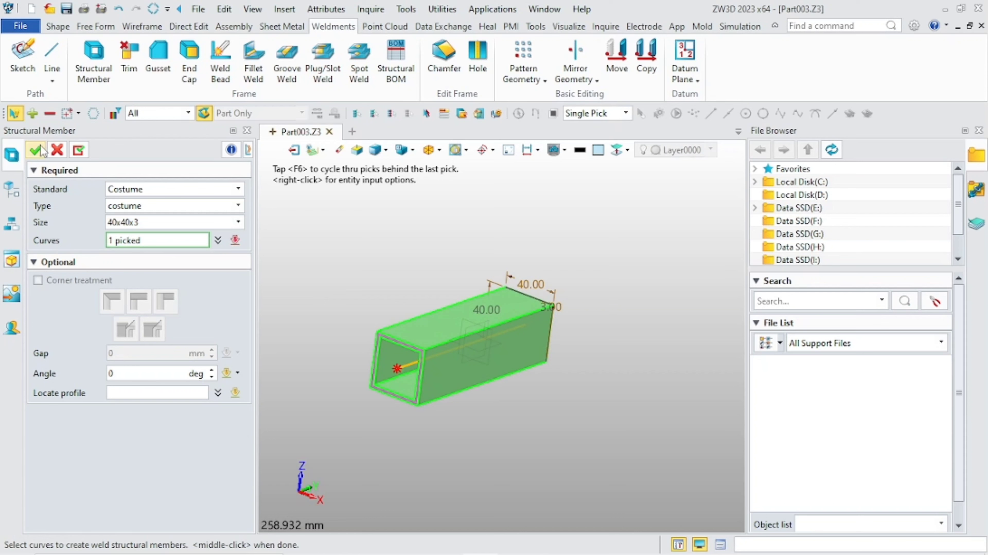
{"action": "left_click", "coordinate": [36, 151]}
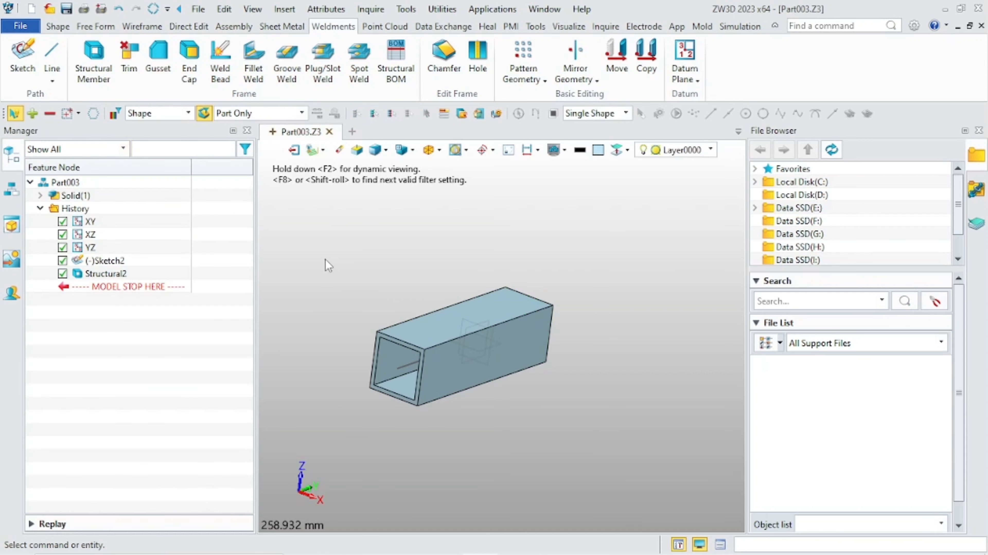